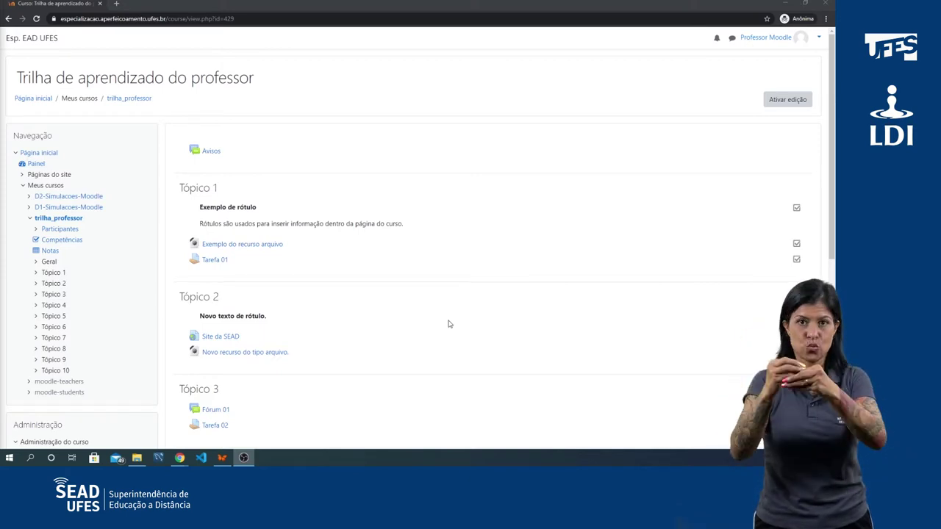
# Step: Open the question bank of the quiz "Nova atividade do tipo questionário" in Tópico 4
pyautogui.scroll(-4, 470, 285)
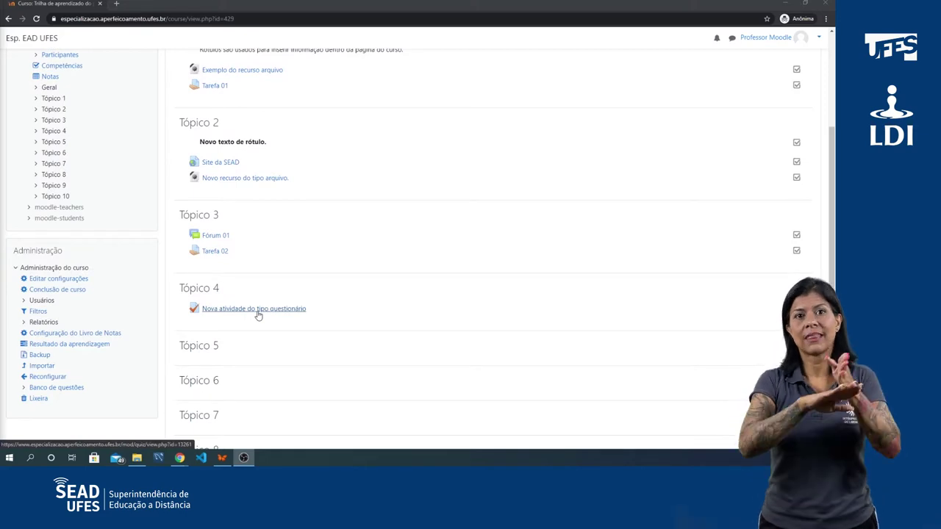
pyautogui.click(258, 308)
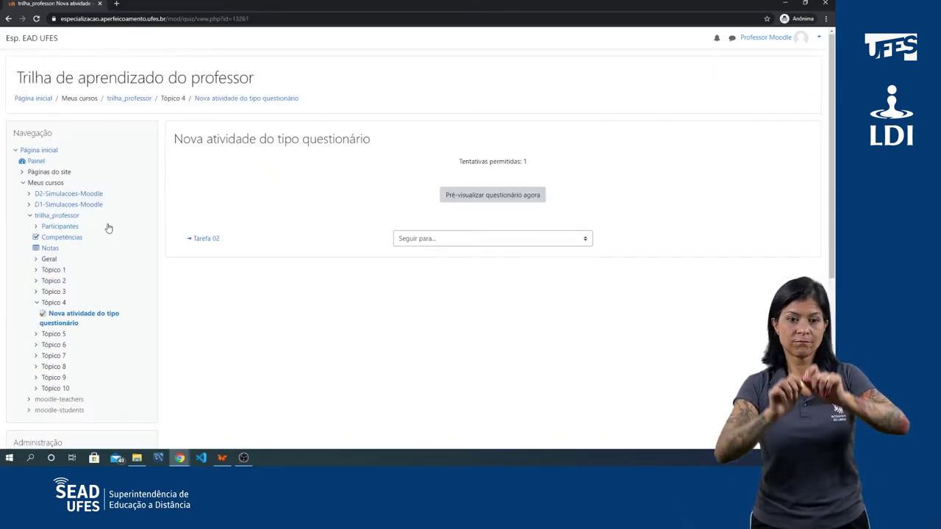
pyautogui.scroll(-4, 106, 226)
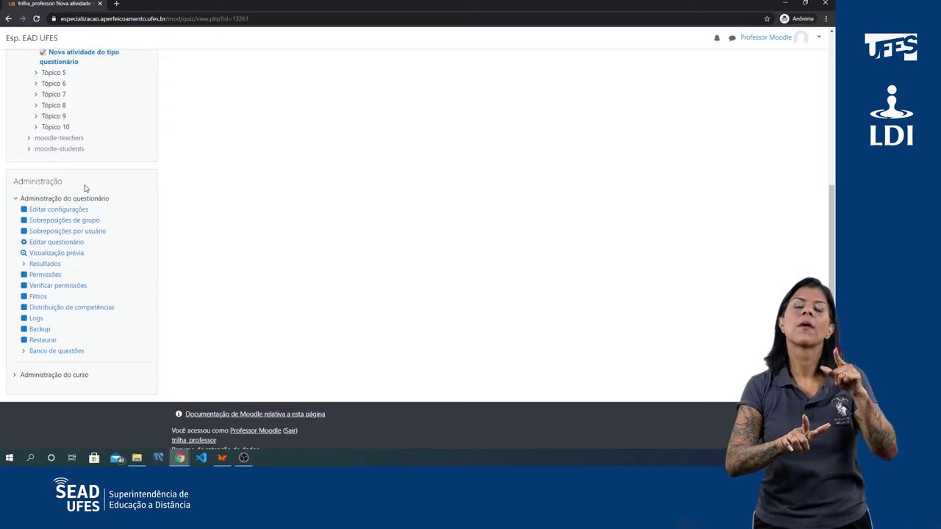
pyautogui.click(23, 352)
pyautogui.click(23, 351)
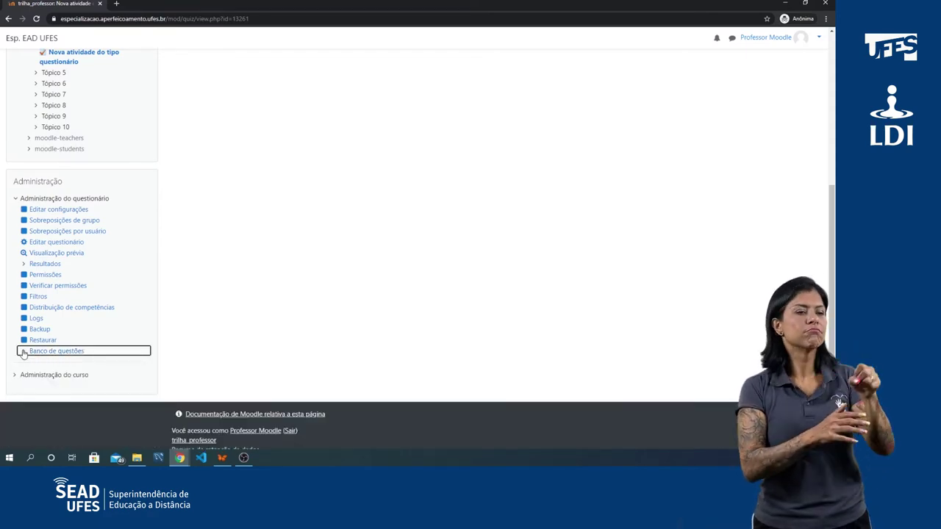
pyautogui.click(62, 352)
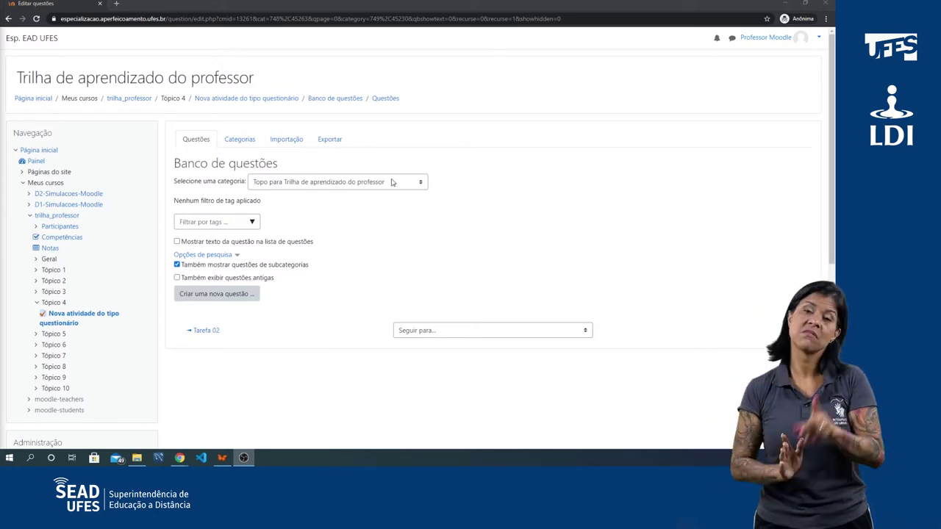
# Step: List the questions in the category "Padrão para Nova atividade do tipo questionário" and view the edit actions for "Você está bem hoje?"
pyautogui.click(350, 183)
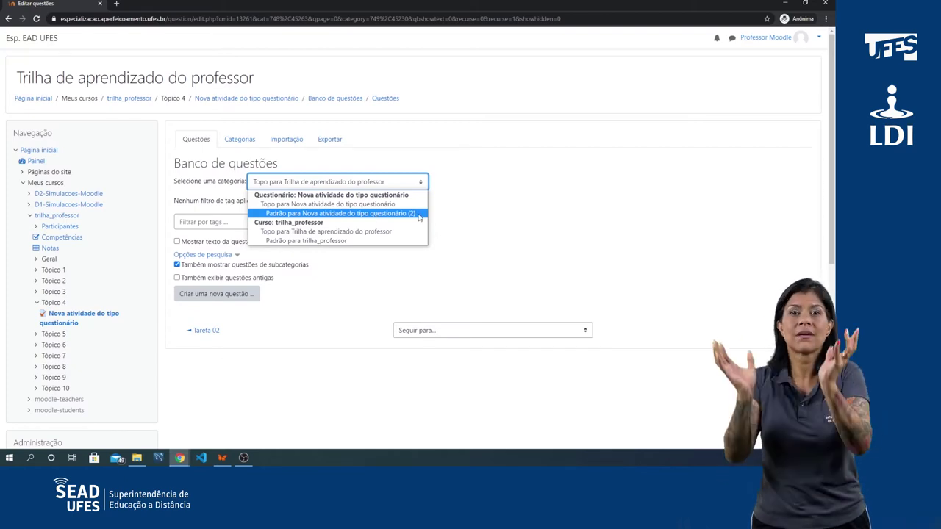
pyautogui.click(341, 215)
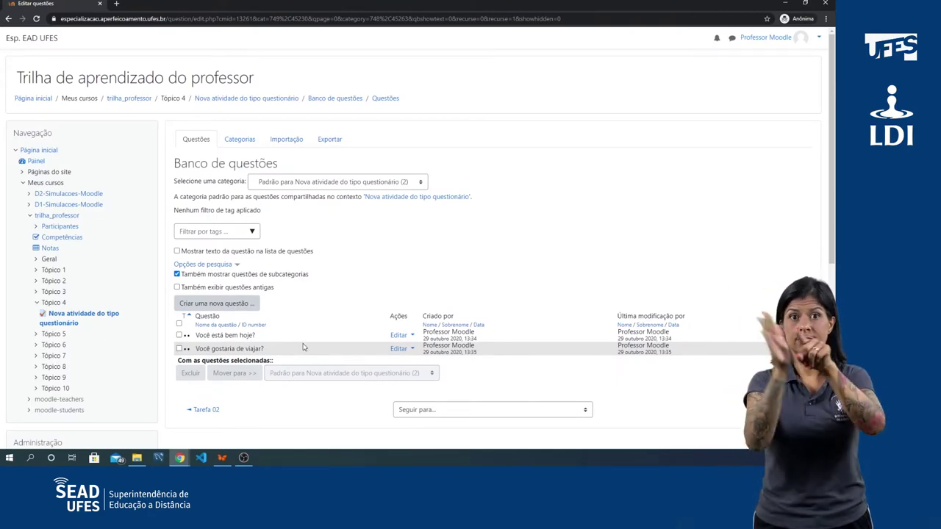
pyautogui.click(412, 336)
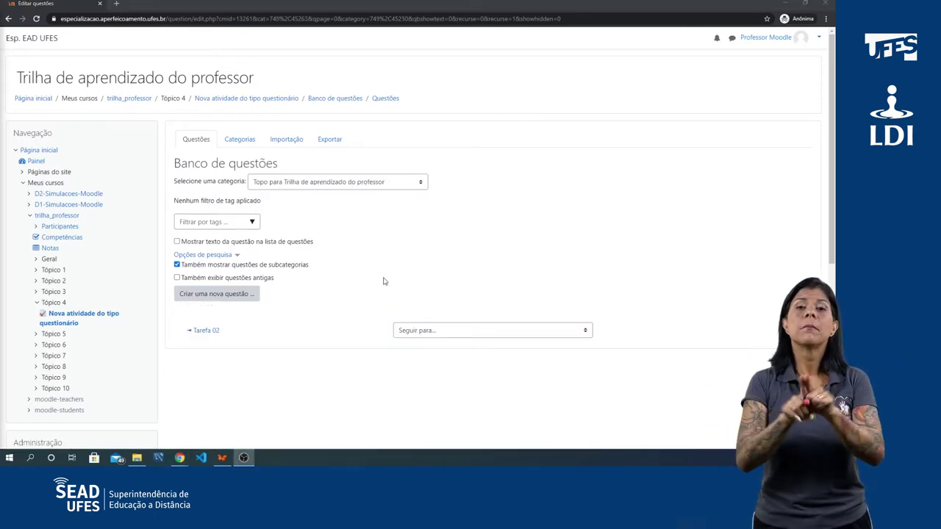
# Step: Start creating a new question of the type "Múltipla escolha" in the question bank
pyautogui.click(248, 295)
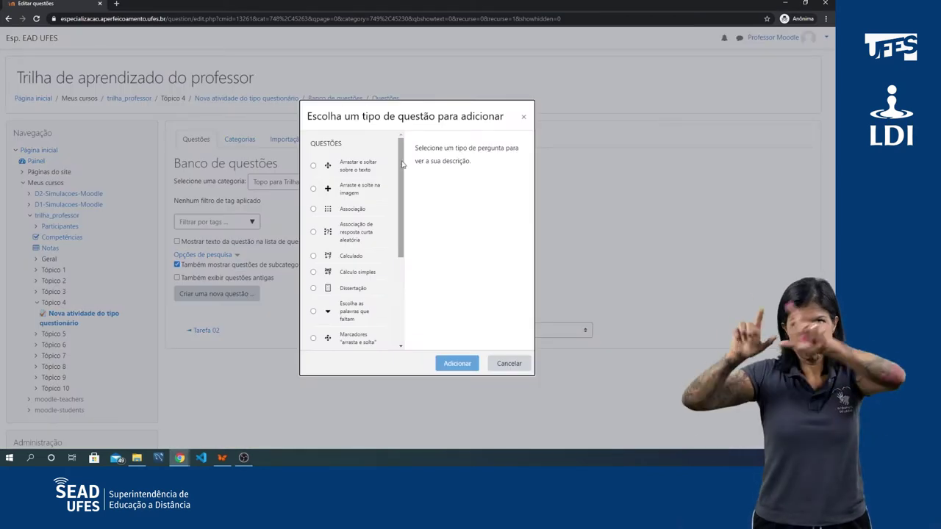
pyautogui.scroll(-3, 402, 162)
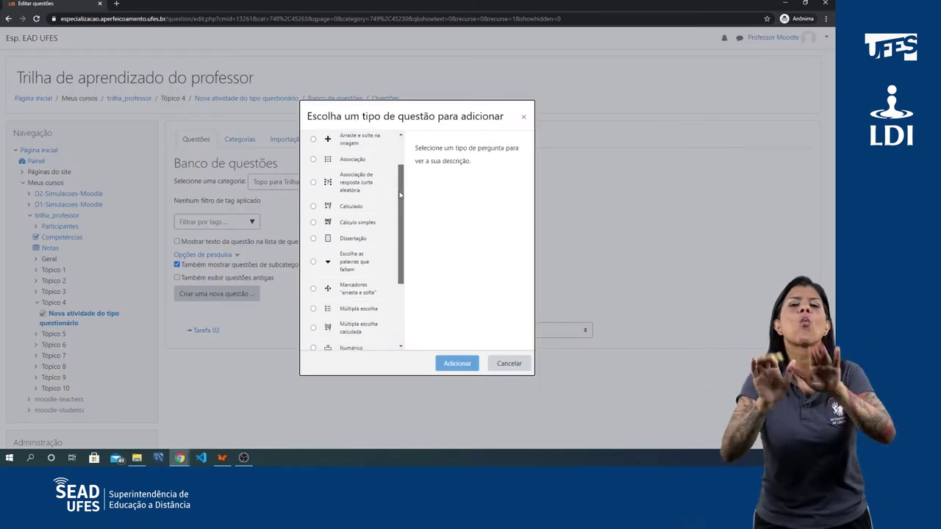
pyautogui.scroll(3, 404, 158)
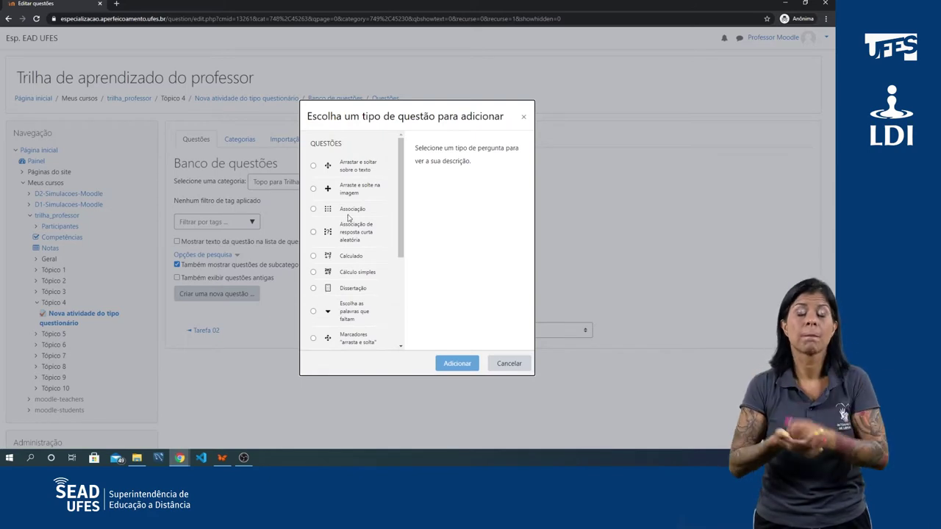
pyautogui.scroll(-2, 333, 228)
pyautogui.scroll(-1, 331, 229)
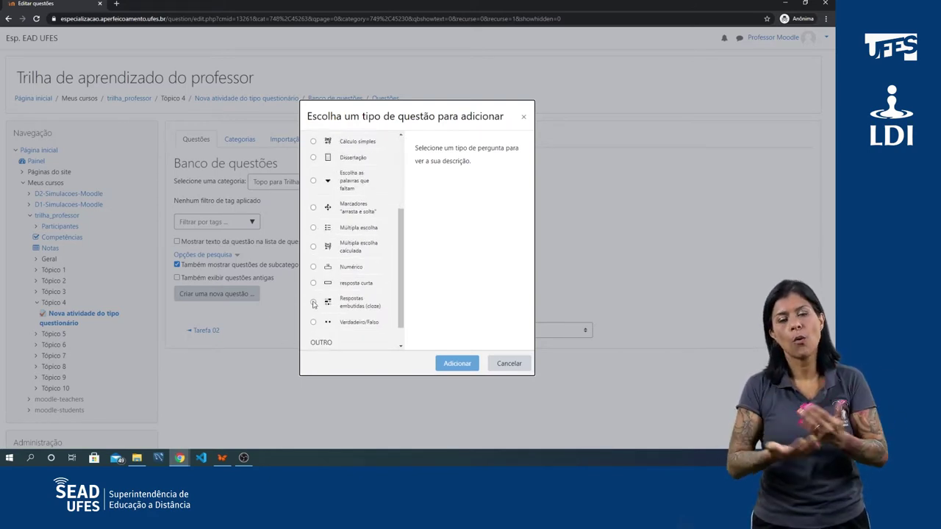
pyautogui.click(313, 228)
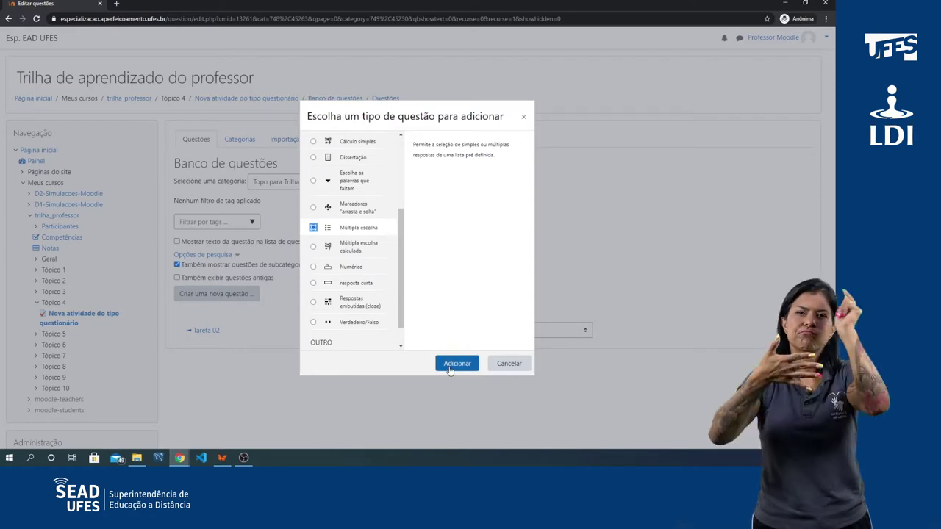
pyautogui.click(454, 364)
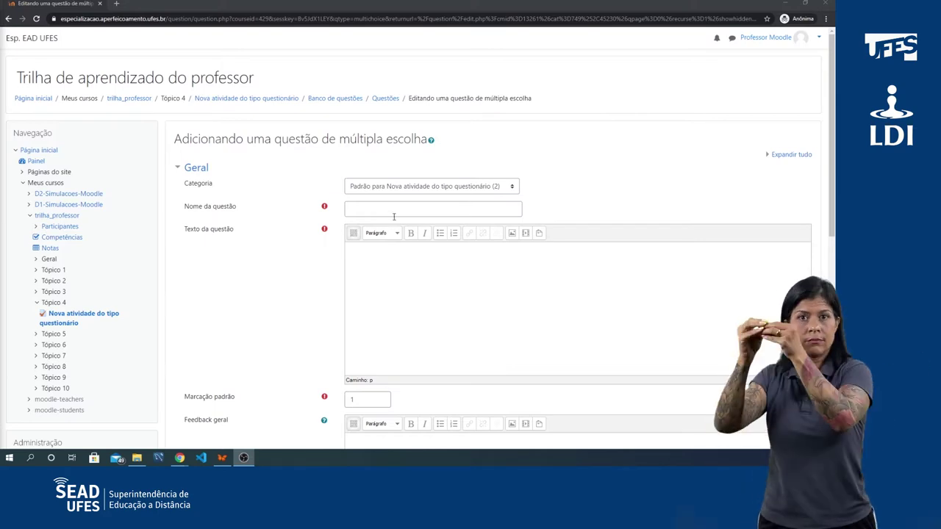
# Step: Examine the general settings of the new multiple-choice question, including the available choice numbering formats
pyautogui.scroll(-1, 440, 271)
pyautogui.scroll(-3, 440, 271)
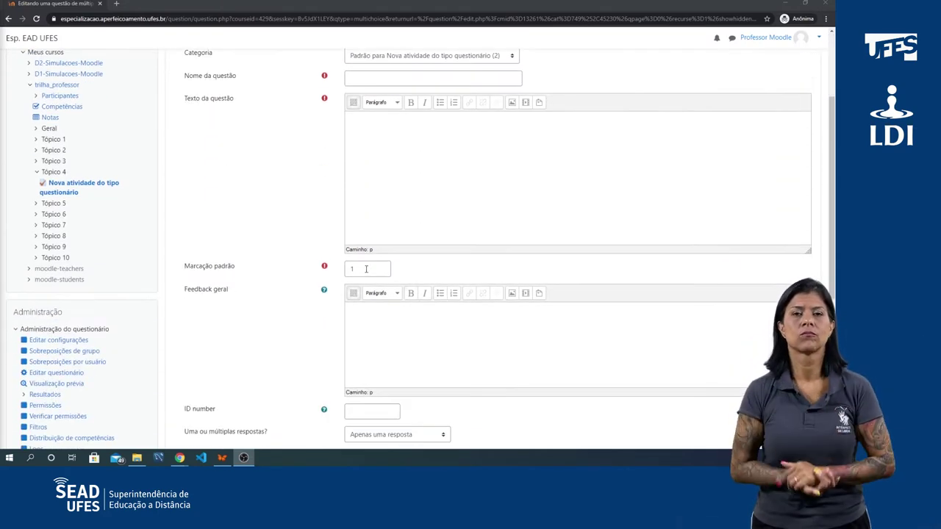
pyautogui.scroll(-1, 424, 270)
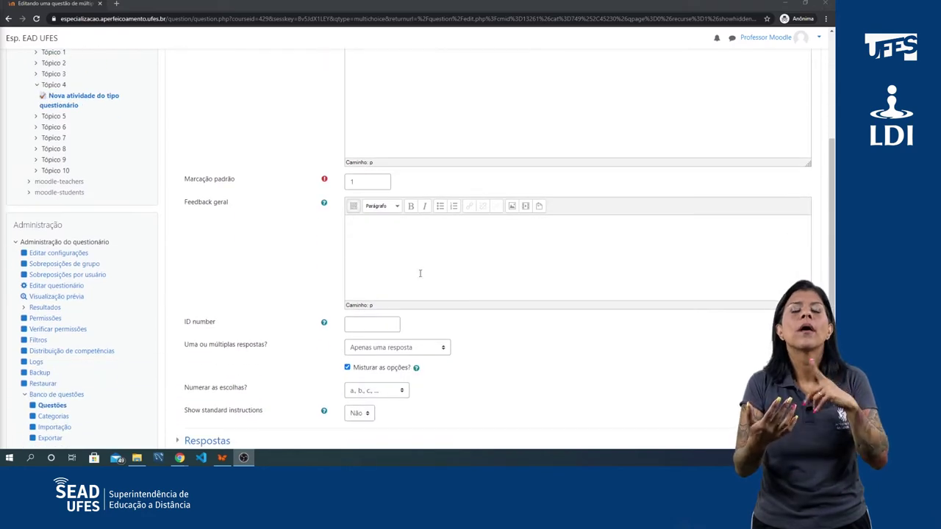
pyautogui.scroll(-1, 389, 260)
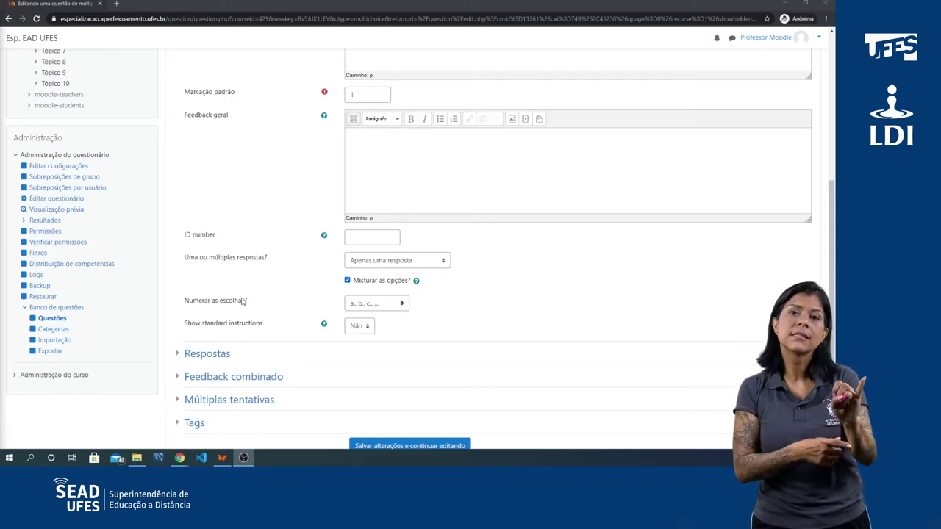
pyautogui.click(391, 310)
pyautogui.click(392, 310)
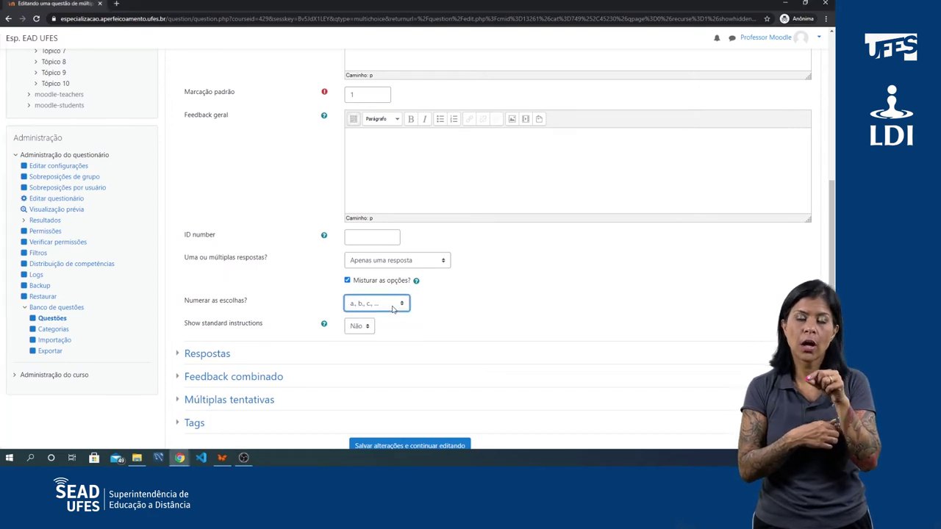
pyautogui.click(396, 304)
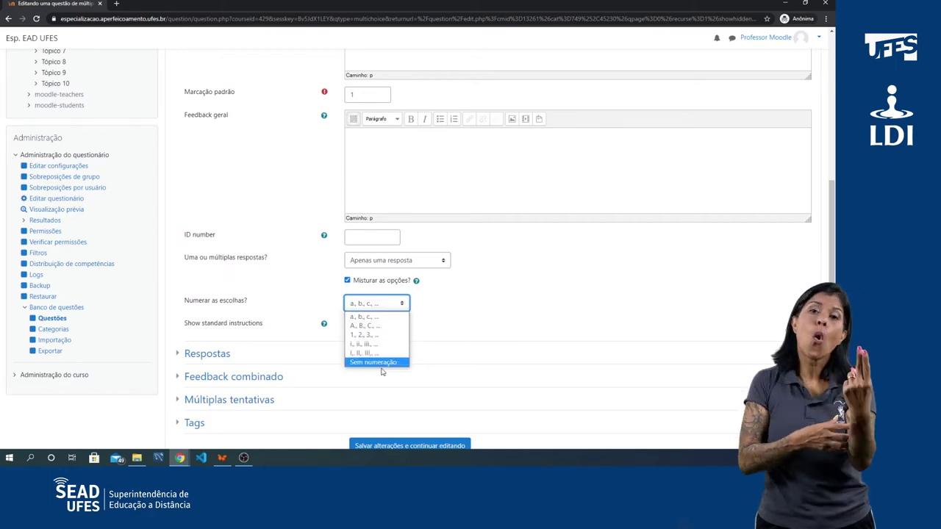
pyautogui.click(392, 307)
pyautogui.scroll(3, 346, 232)
pyautogui.scroll(2, 346, 232)
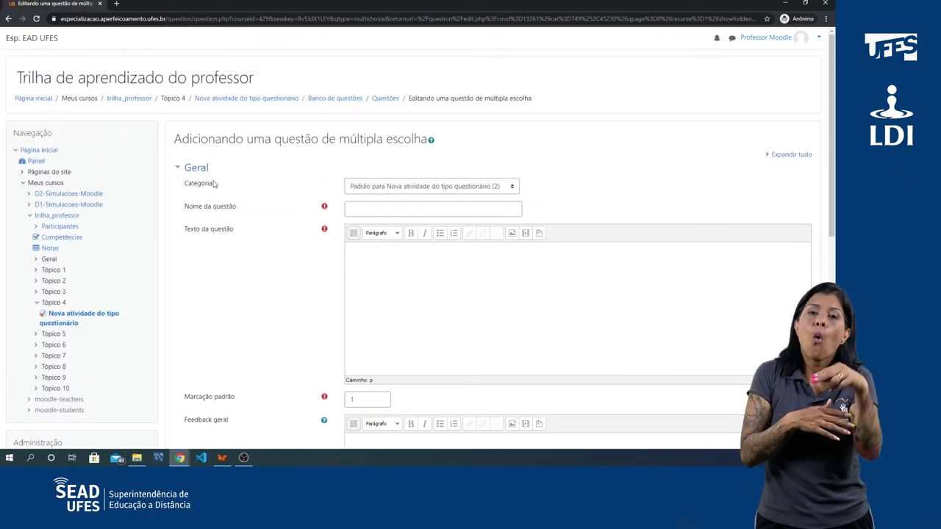
# Step: Collapse the general section and examine the choice, grade and feedback fields under "Respostas", including the option for three more choices
pyautogui.click(177, 168)
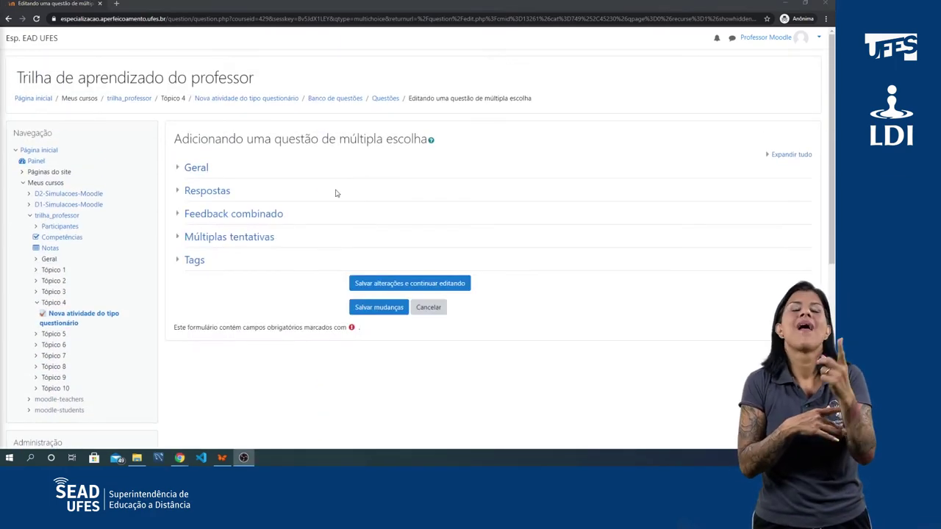
pyautogui.click(179, 192)
pyautogui.scroll(-2, 493, 182)
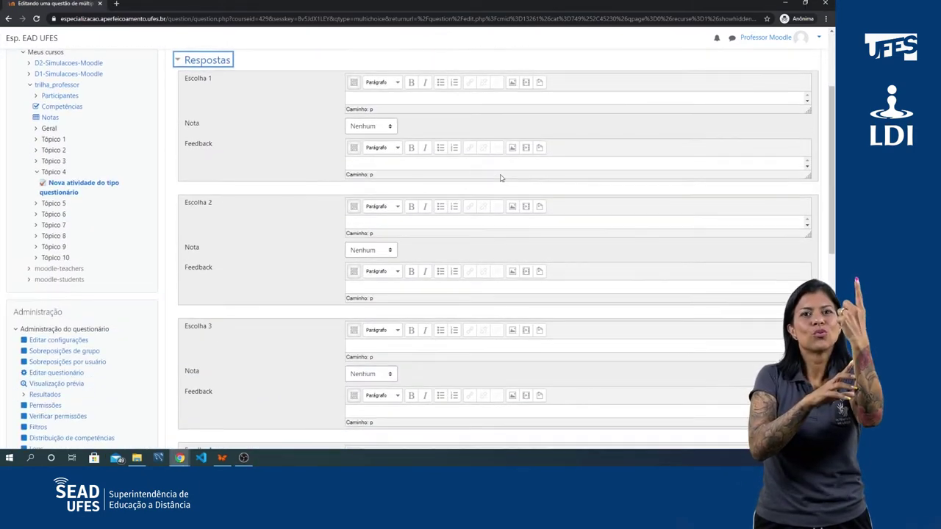
pyautogui.click(387, 94)
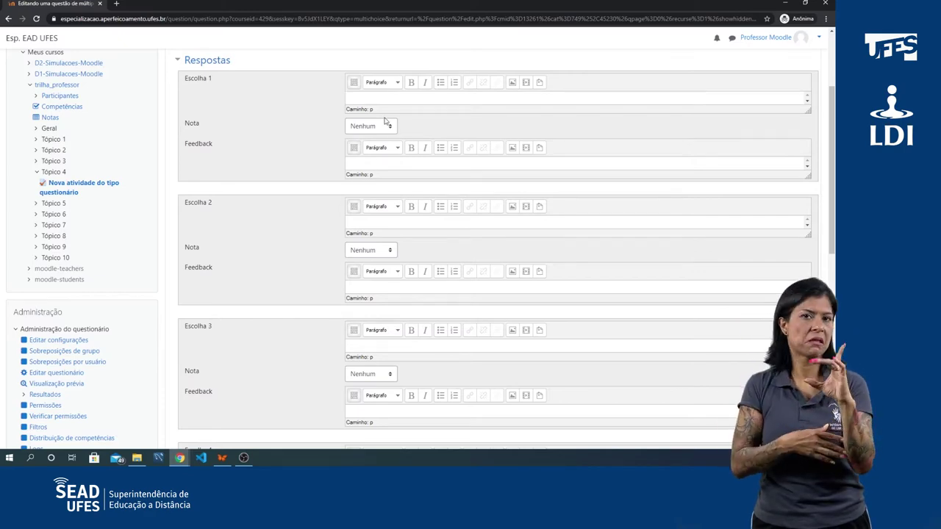
pyautogui.scroll(-5, 263, 212)
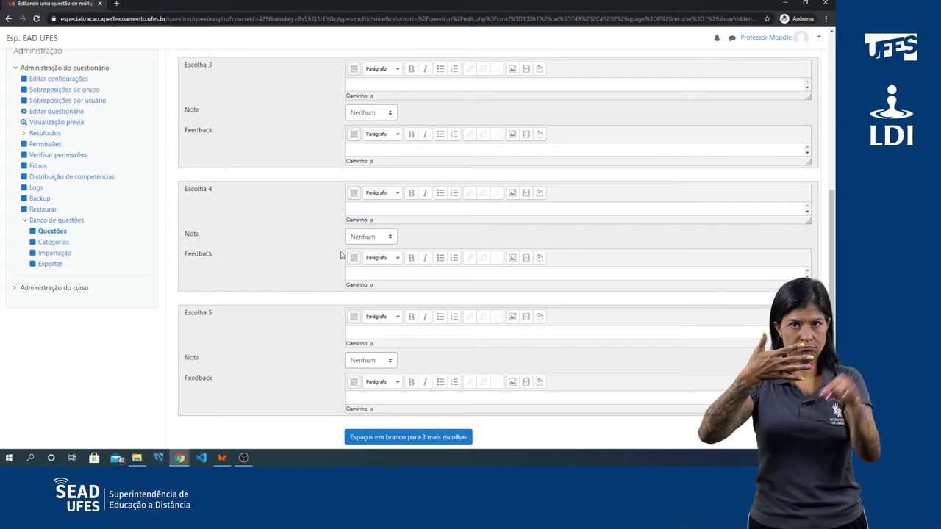
pyautogui.scroll(-2, 349, 264)
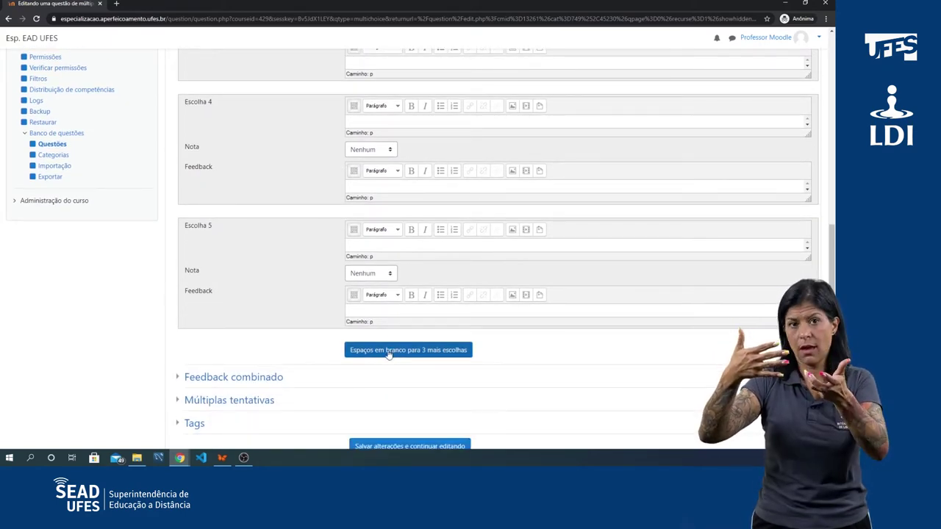
pyautogui.click(444, 357)
pyautogui.scroll(10, 243, 269)
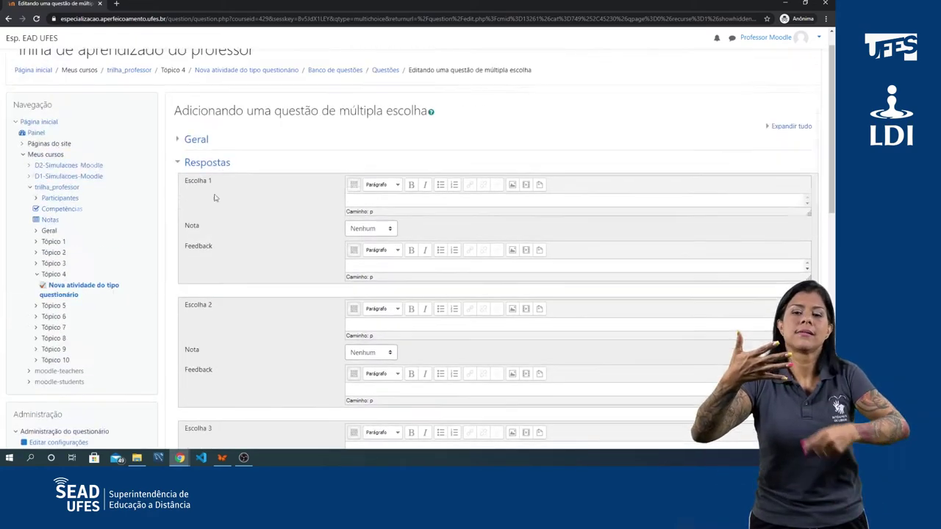
pyautogui.click(179, 191)
# Step: Choose "Padrão para trilha_professor" as the question's category in the general section
pyautogui.click(196, 168)
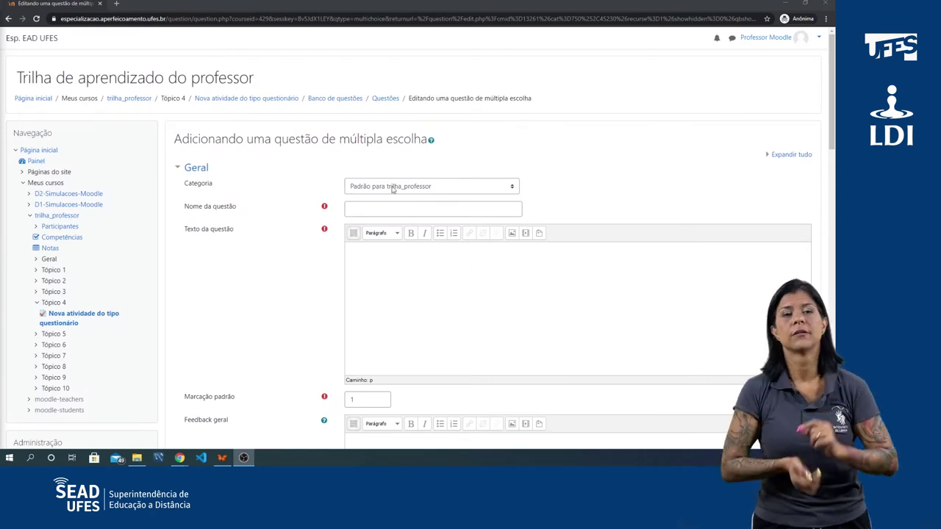
pyautogui.click(458, 187)
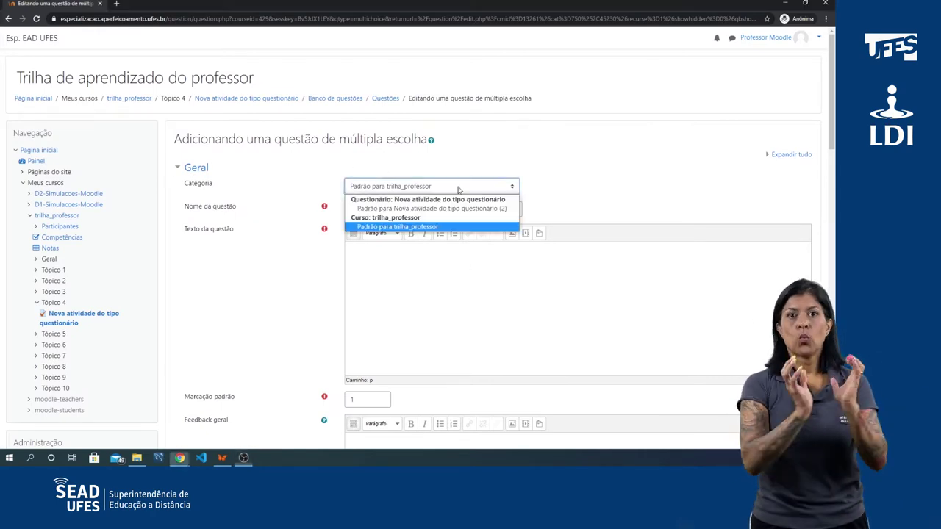
pyautogui.click(434, 227)
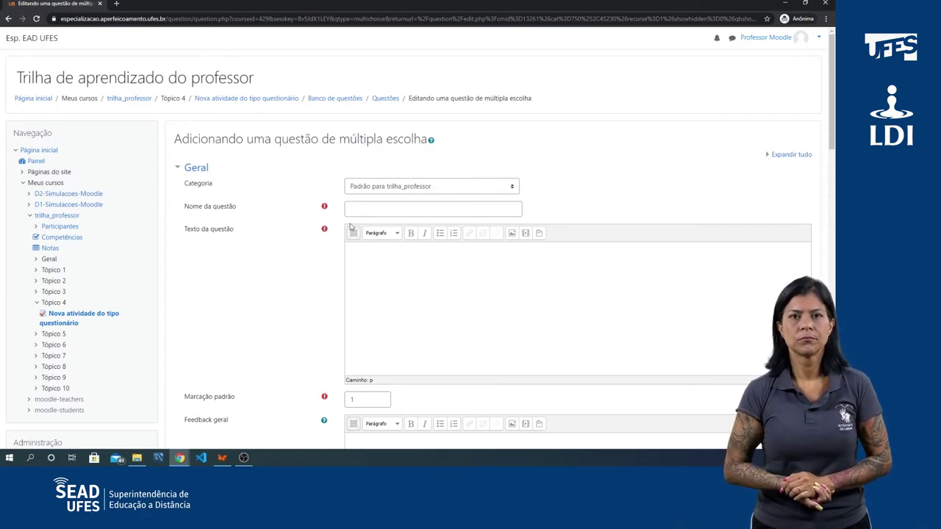
# Step: Name the question "Qual é sua fruta favorita?"
pyautogui.click(369, 211)
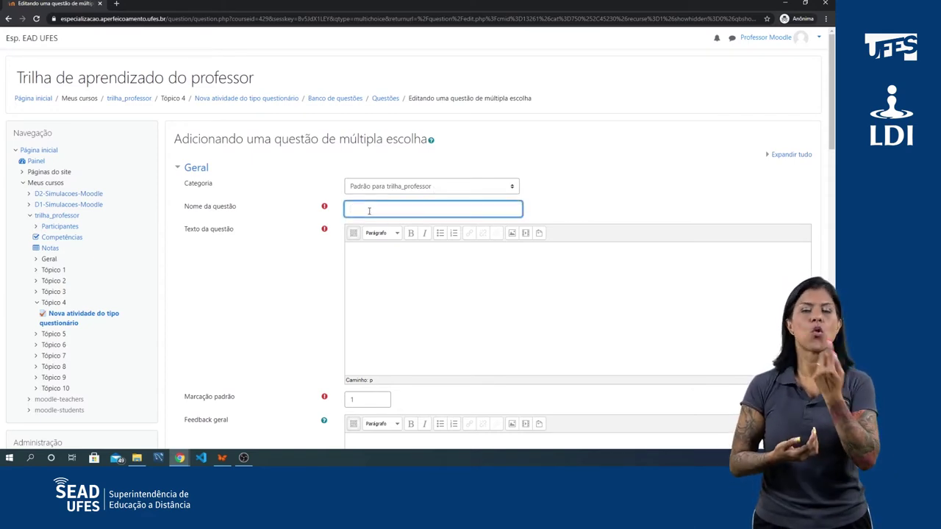
pyautogui.write('Qual é s')
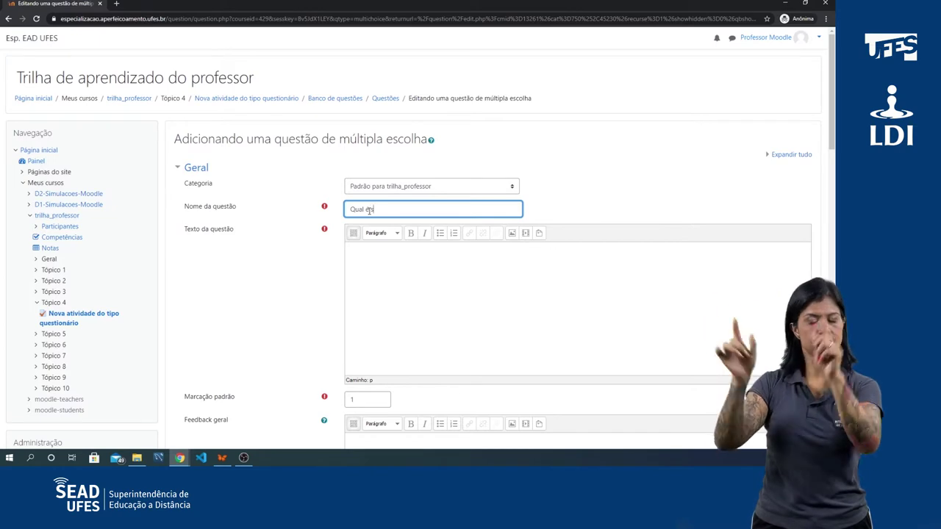
pyautogui.write('ua fruta ')
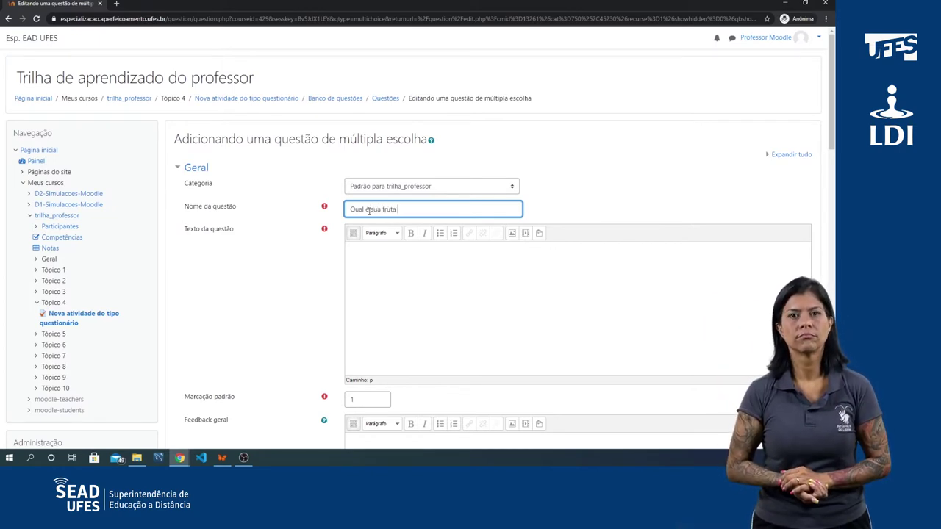
pyautogui.write('favorita?')
# Step: Enter "Descubra qual questão é a favorita do professor." as the question text
pyautogui.click(364, 252)
pyautogui.write('D')
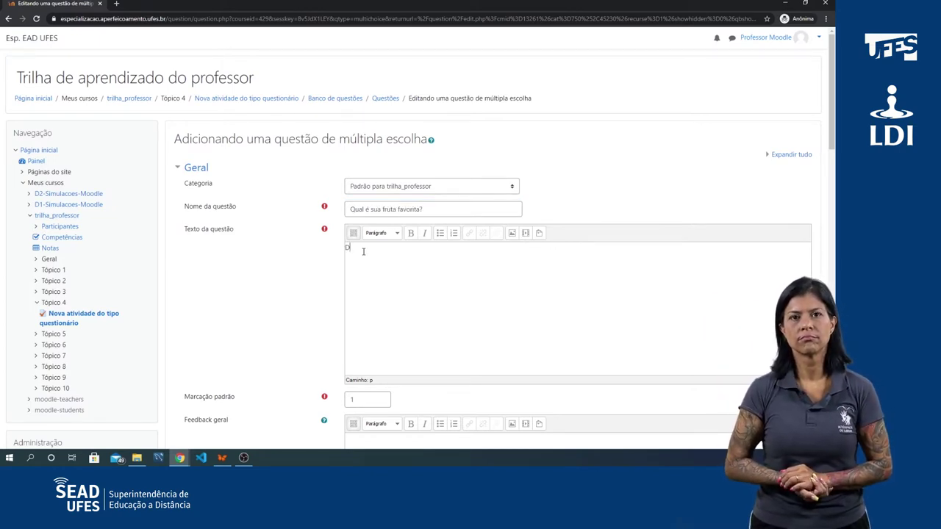
pyautogui.write('escubra qua')
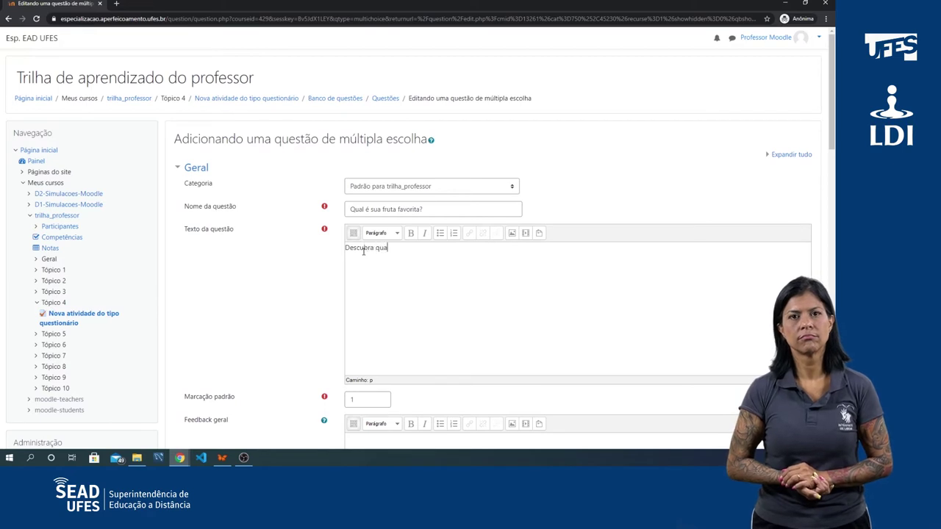
pyautogui.write('l questã')
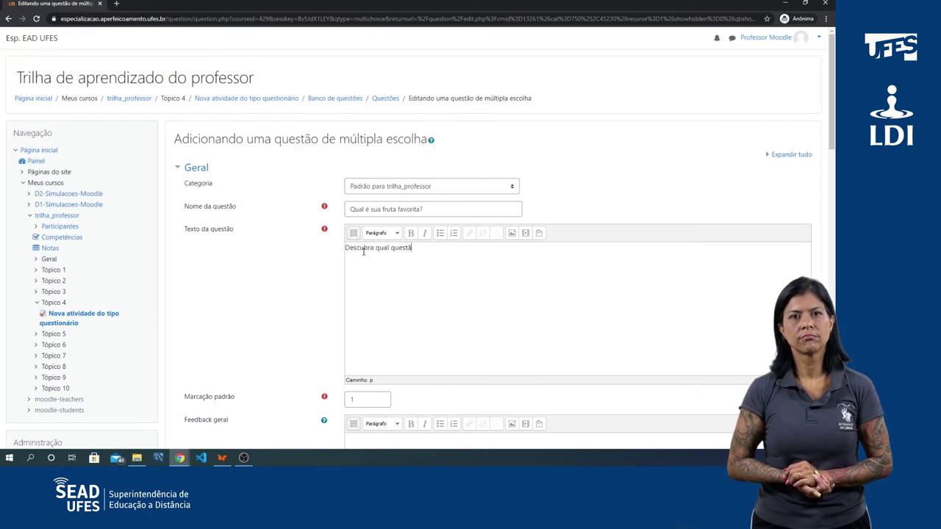
pyautogui.write('o é a fa')
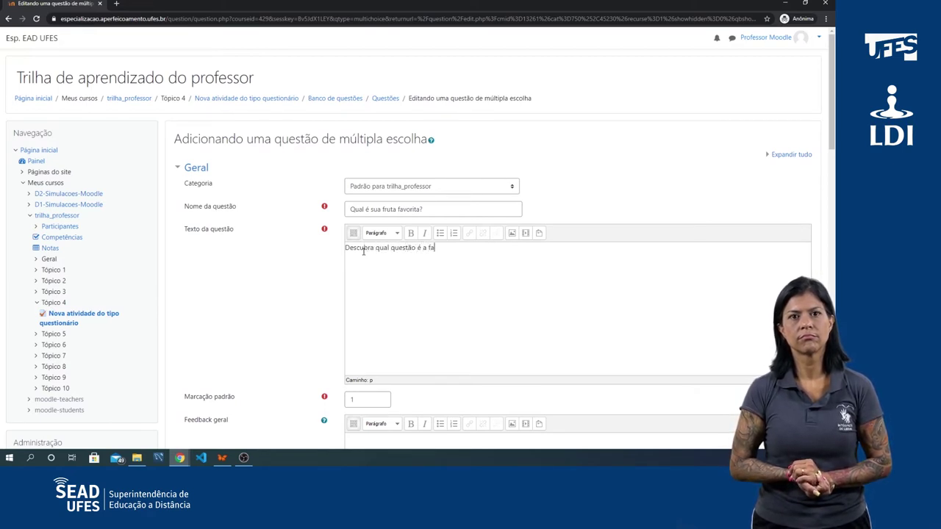
pyautogui.write('vorita do professo')
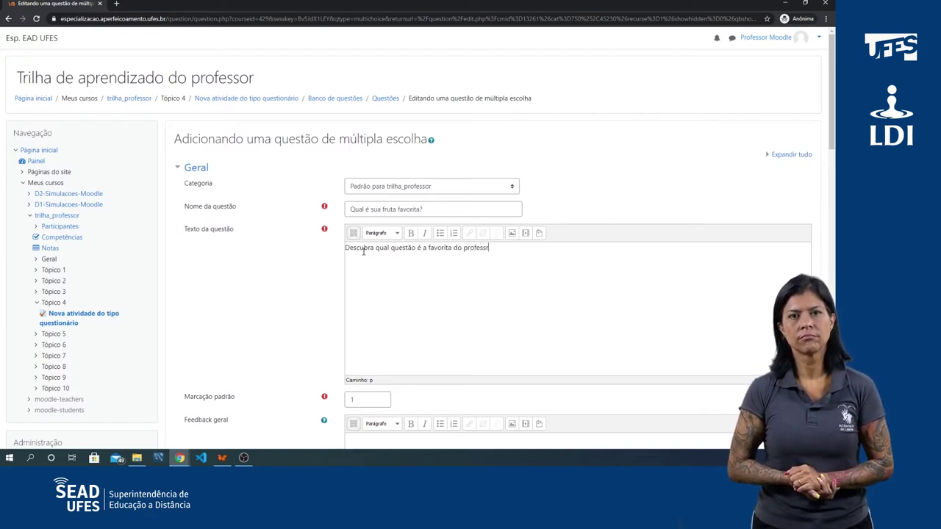
pyautogui.write('r.')
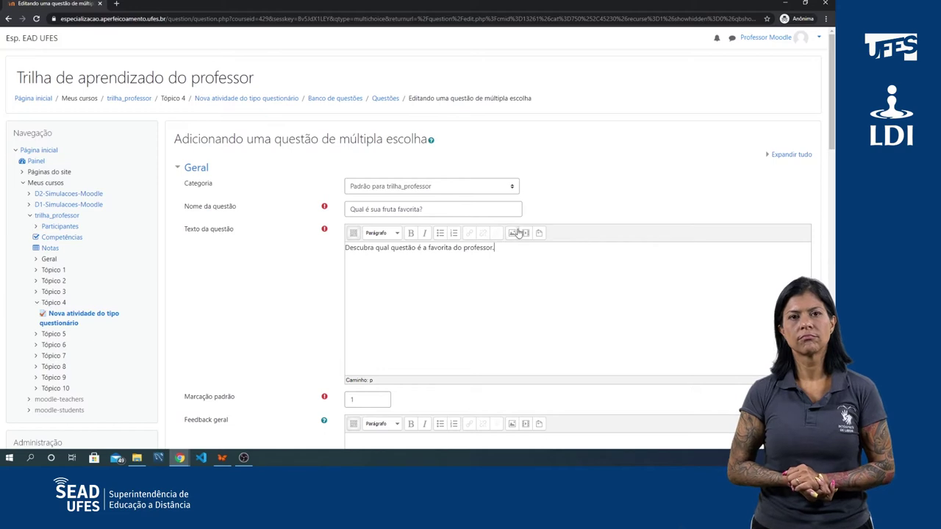
# Step: Keep the default mark at 1 and set the question to accept "Apenas uma resposta"
pyautogui.scroll(-2, 495, 236)
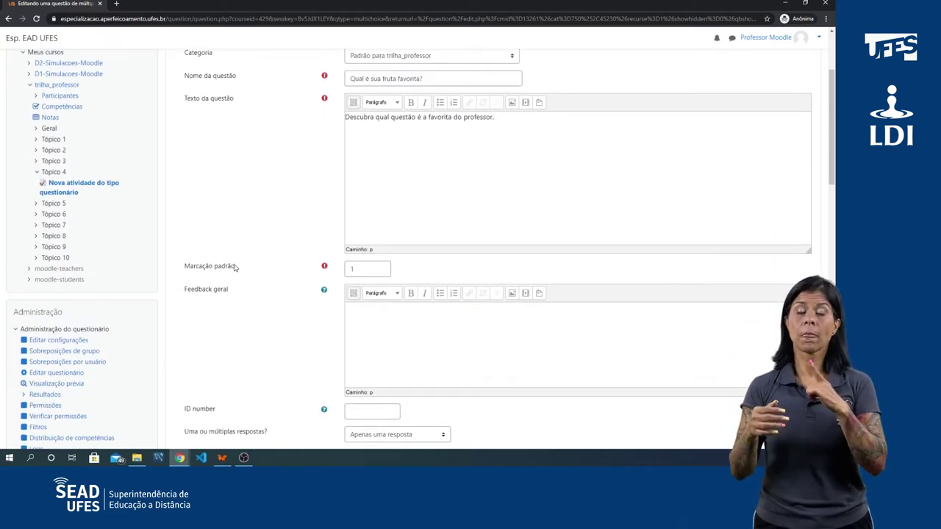
pyautogui.click(360, 268)
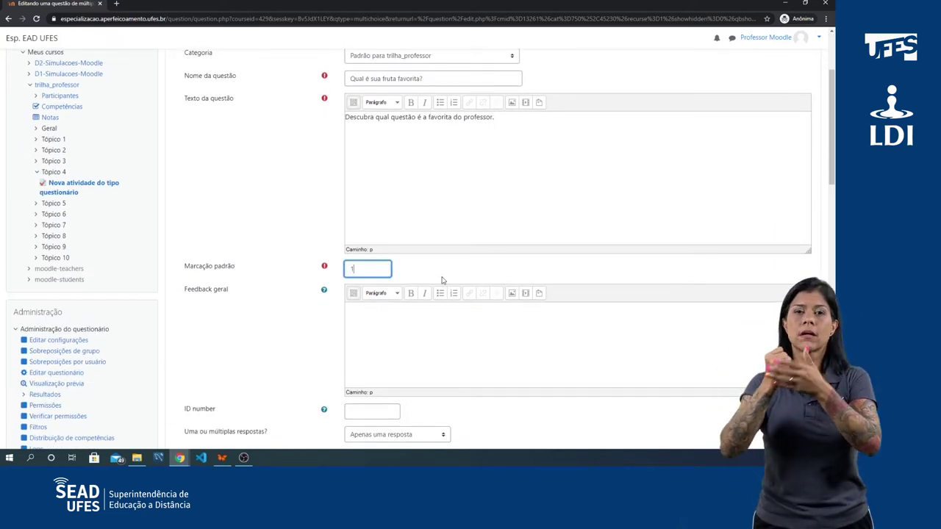
pyautogui.scroll(-1, 473, 260)
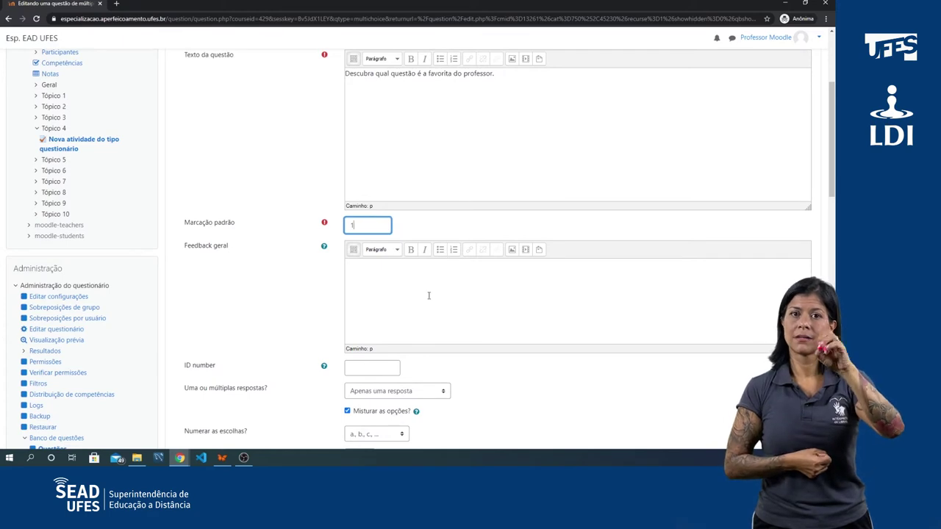
pyautogui.scroll(-1, 485, 254)
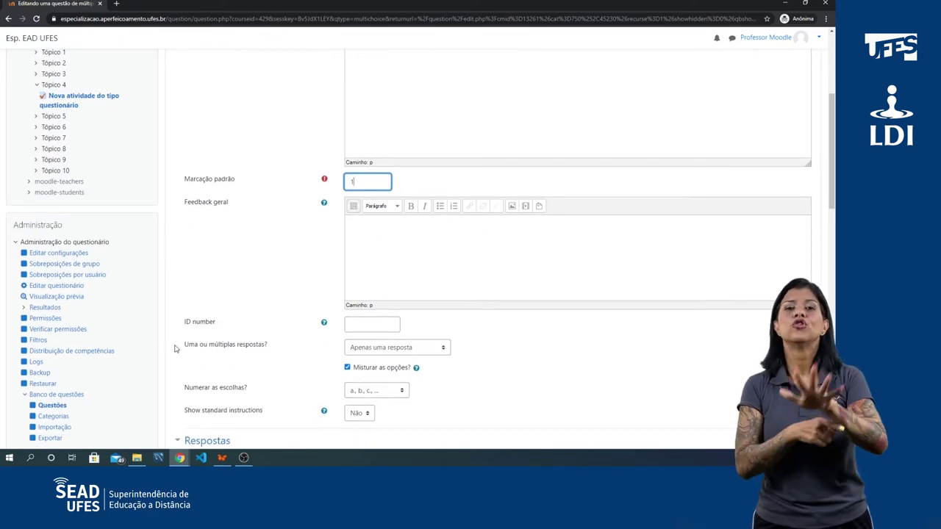
pyautogui.click(386, 350)
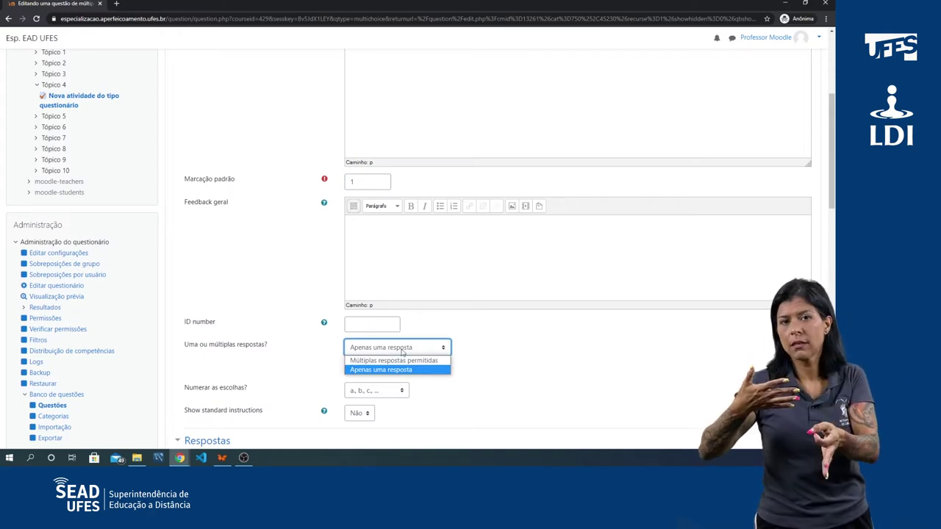
pyautogui.click(400, 373)
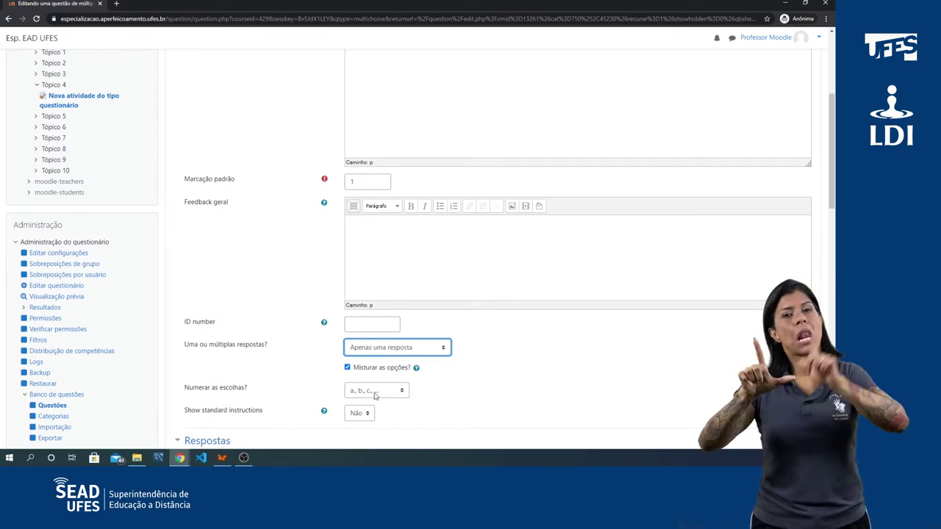
# Step: Collapse the general section and enter "Uva" as the text of choice 1
pyautogui.scroll(-3, 541, 345)
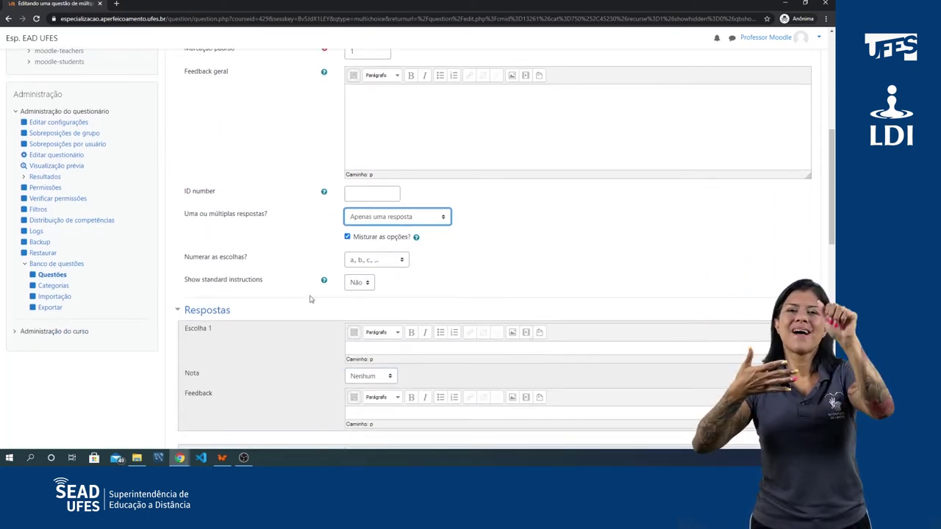
pyautogui.scroll(4, 311, 296)
pyautogui.scroll(5, 297, 249)
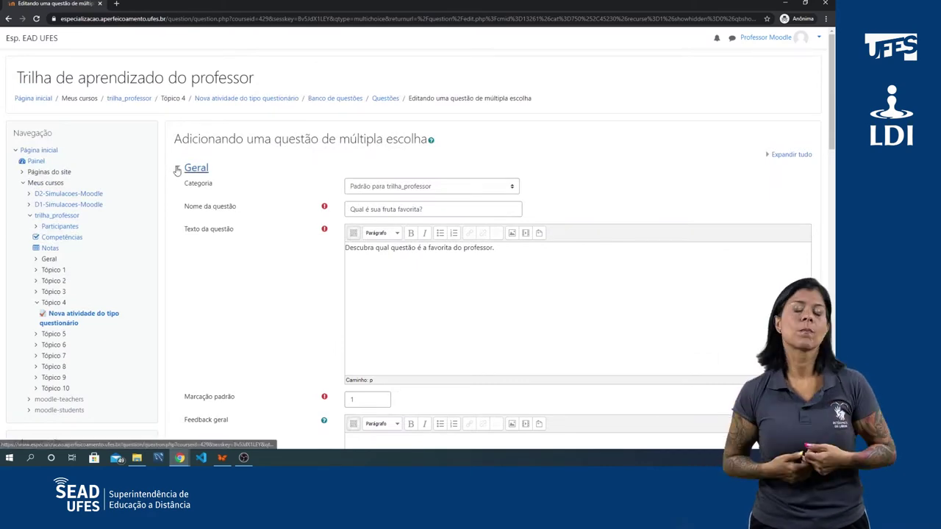
pyautogui.click(177, 170)
pyautogui.scroll(-1, 353, 220)
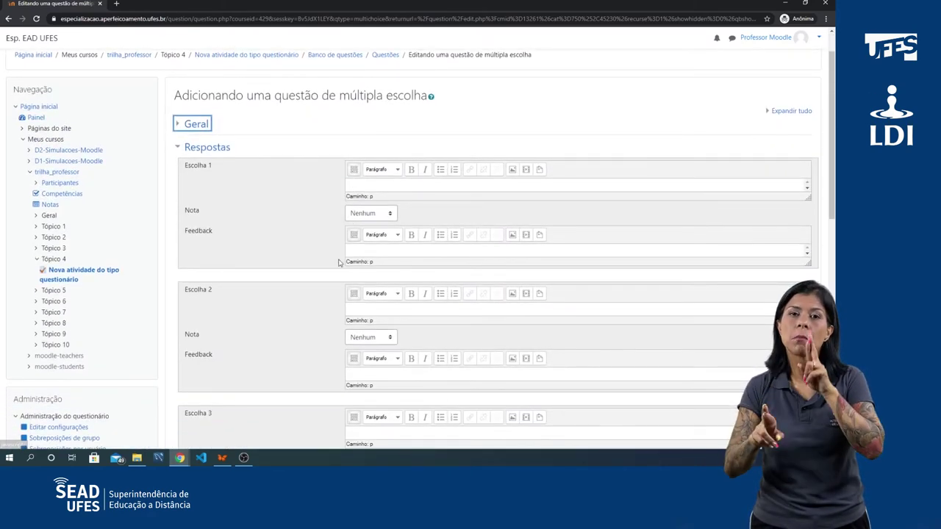
pyautogui.click(360, 183)
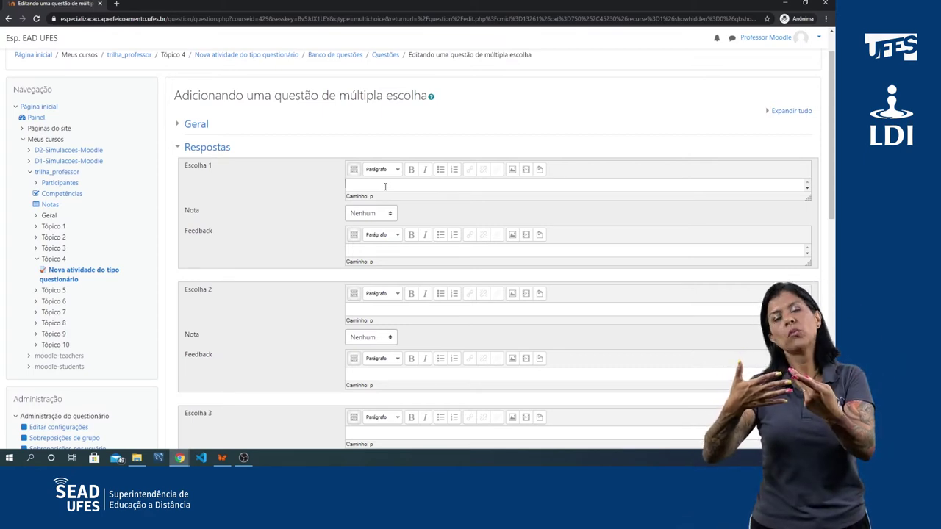
pyautogui.write('Uva')
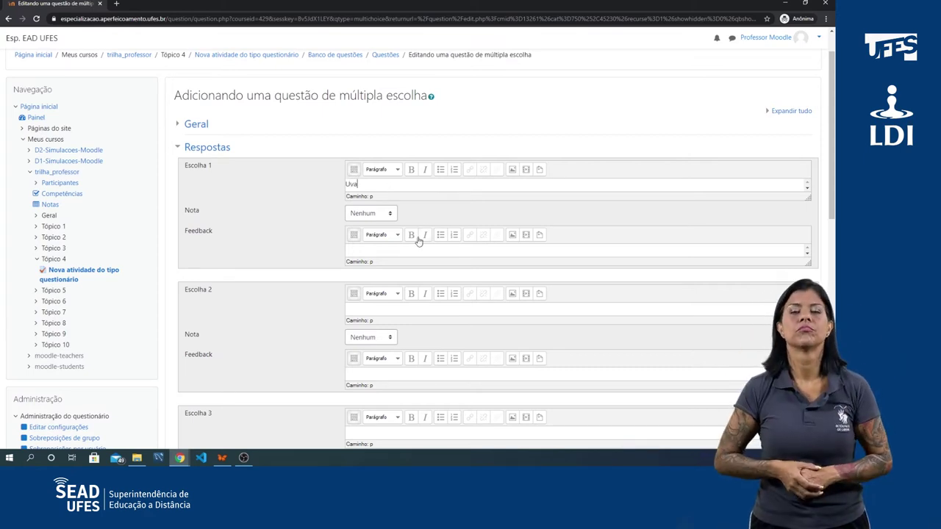
# Step: Enter "Maçã" as the text of choice 2 and "Banana" as the text of choice 3
pyautogui.click(362, 307)
pyautogui.write('Maça')
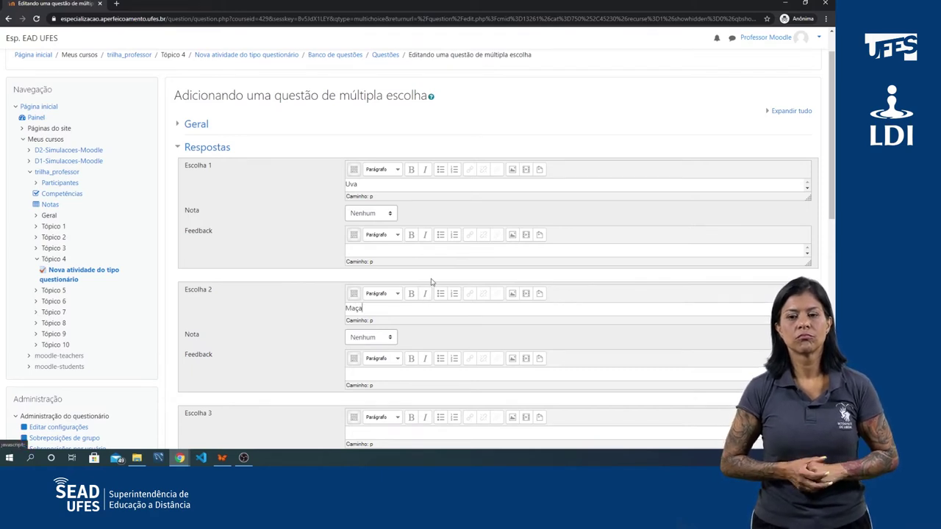
pyautogui.scroll(-2, 431, 280)
pyautogui.press('BackSpace')
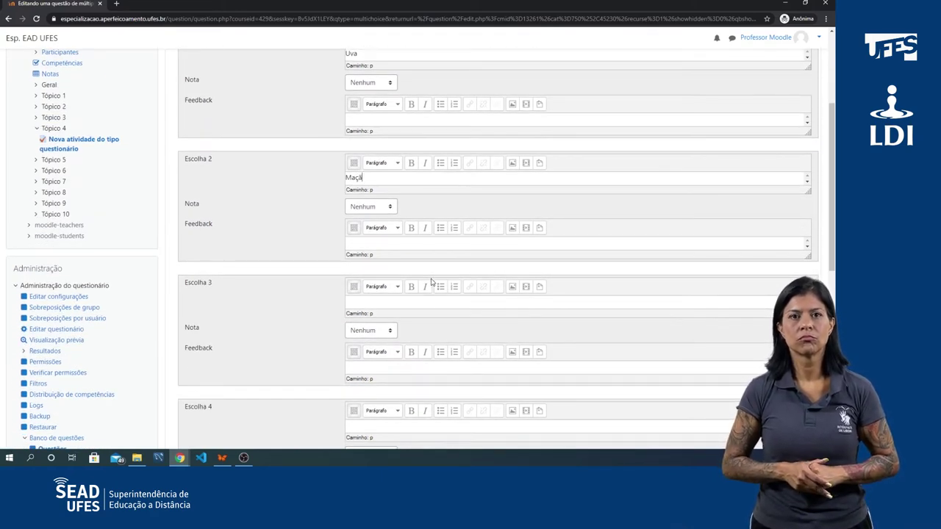
pyautogui.click(380, 301)
pyautogui.write('Bana')
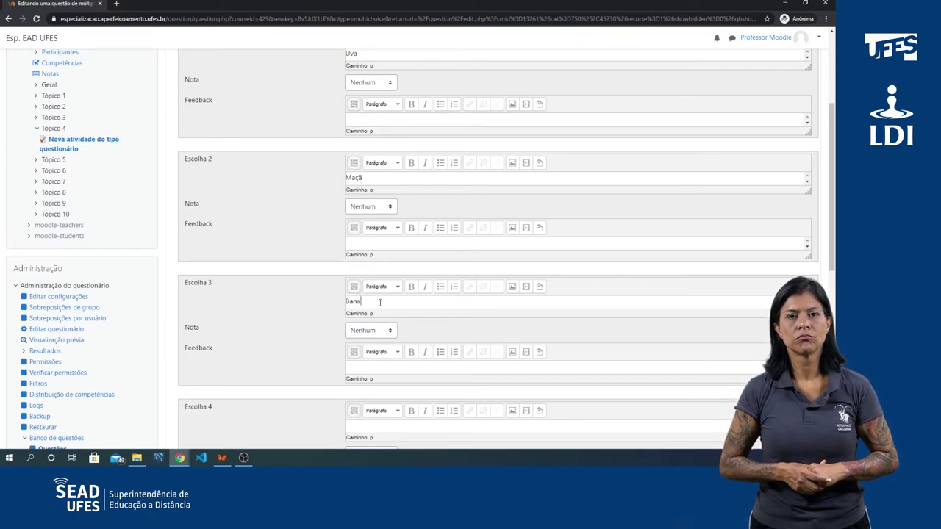
pyautogui.write('na')
# Step: Enter "Manga" as the text of choice 4 and "Abacaxi" as the text of choice 5
pyautogui.scroll(-2, 380, 298)
pyautogui.click(381, 294)
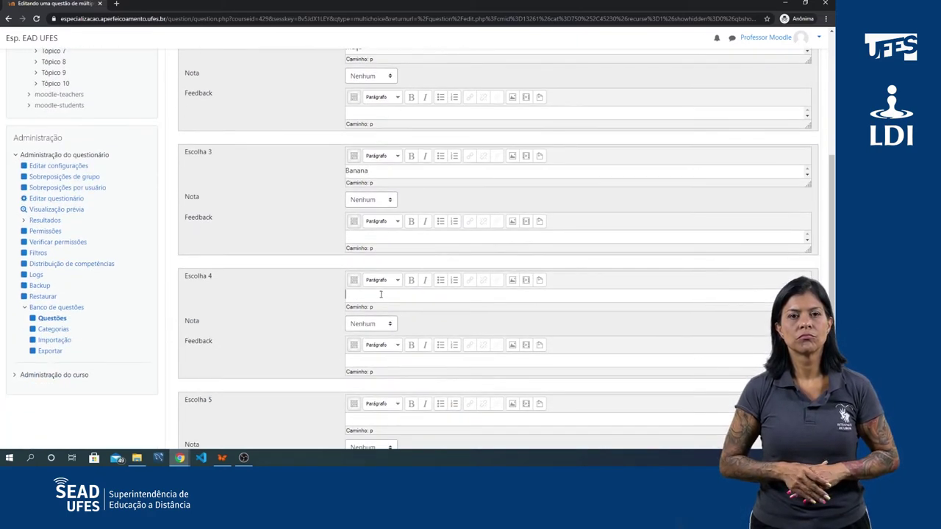
pyautogui.write('a')
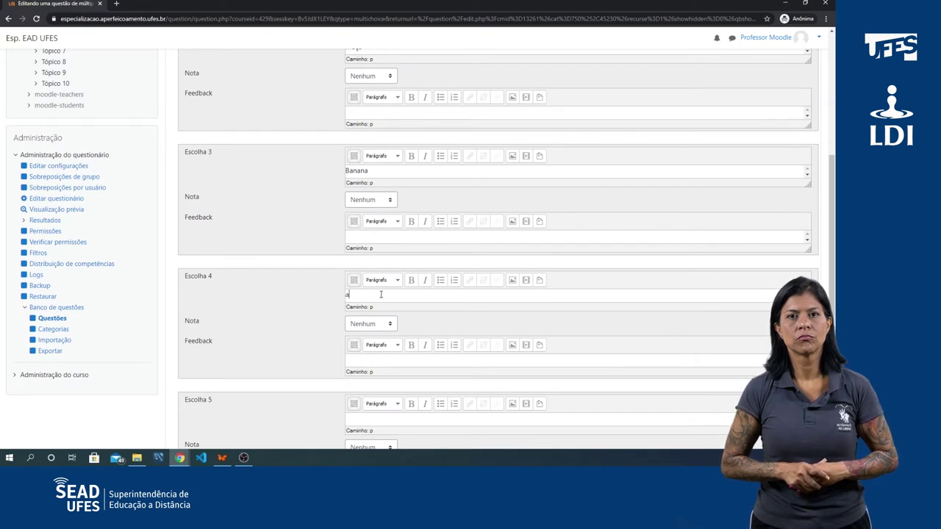
pyautogui.write('n')
pyautogui.write('Manga')
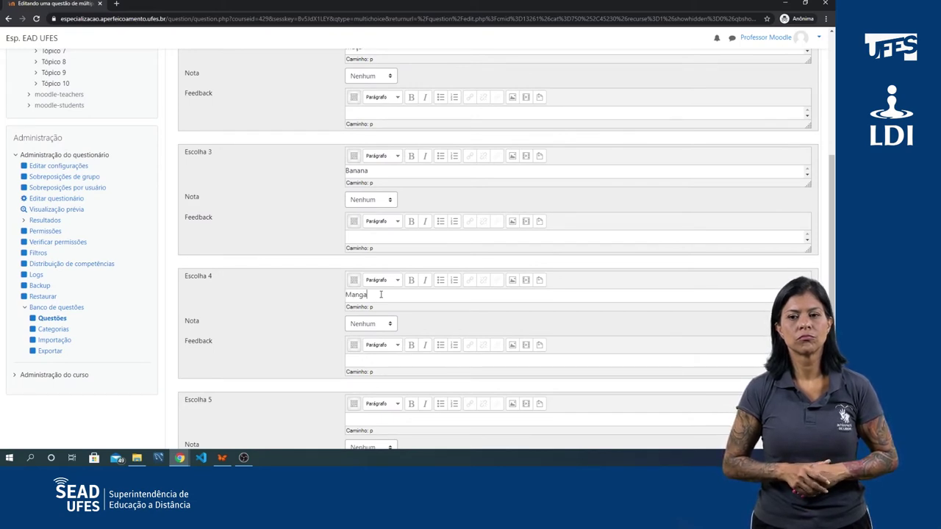
pyautogui.click(355, 416)
pyautogui.write('Abaca')
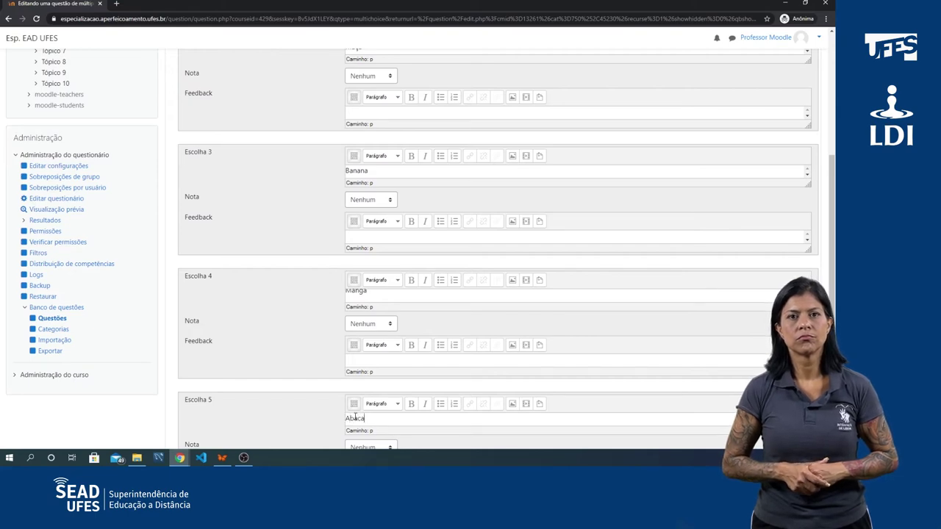
pyautogui.write('xi')
# Step: Set the grade of the "Banana" choice to 100% to make it the correct answer
pyautogui.scroll(2, 469, 357)
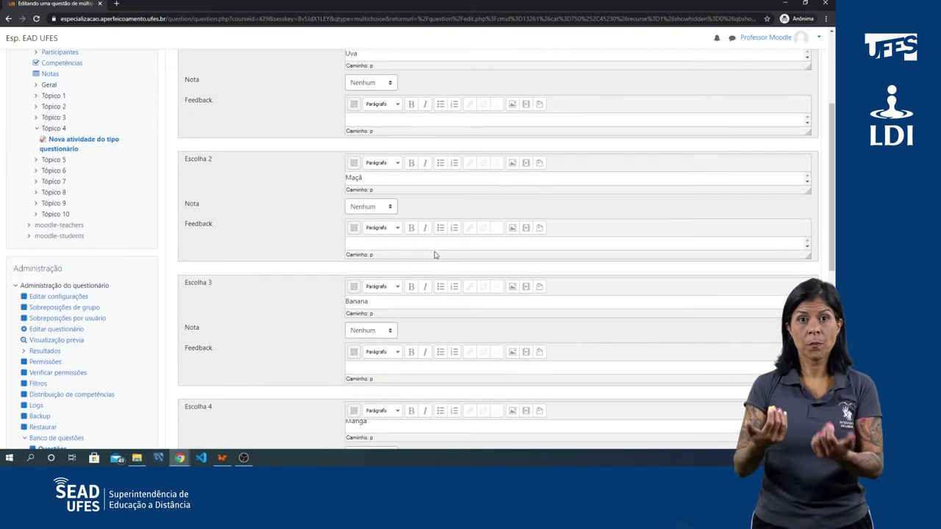
pyautogui.scroll(2, 445, 233)
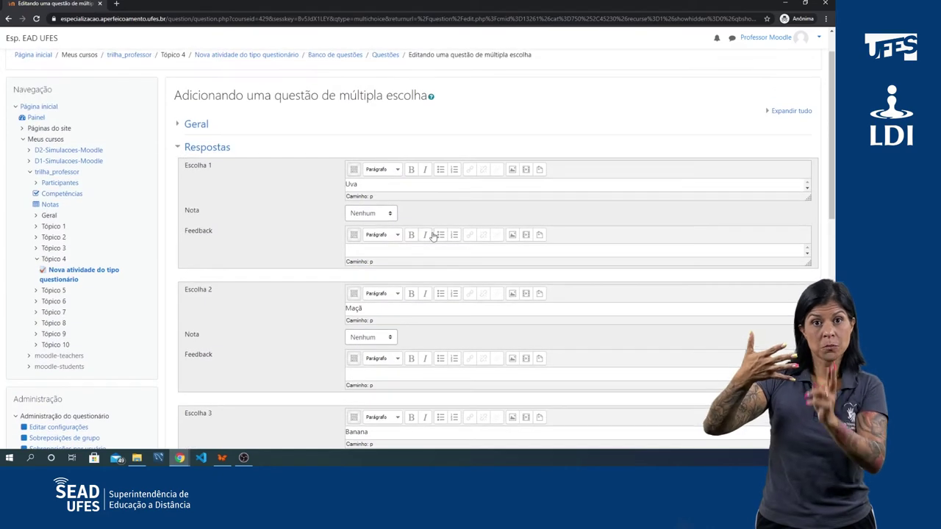
pyautogui.click(404, 184)
pyautogui.scroll(-2, 416, 245)
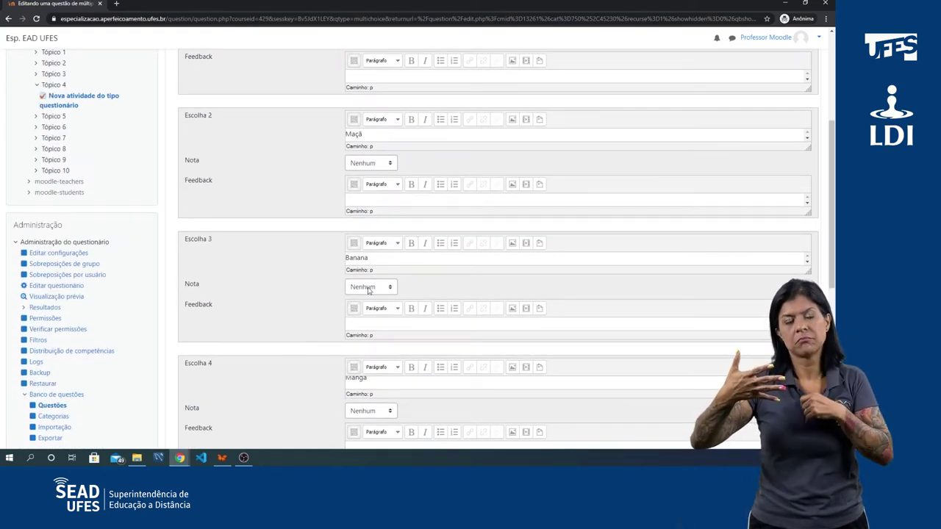
pyautogui.click(381, 287)
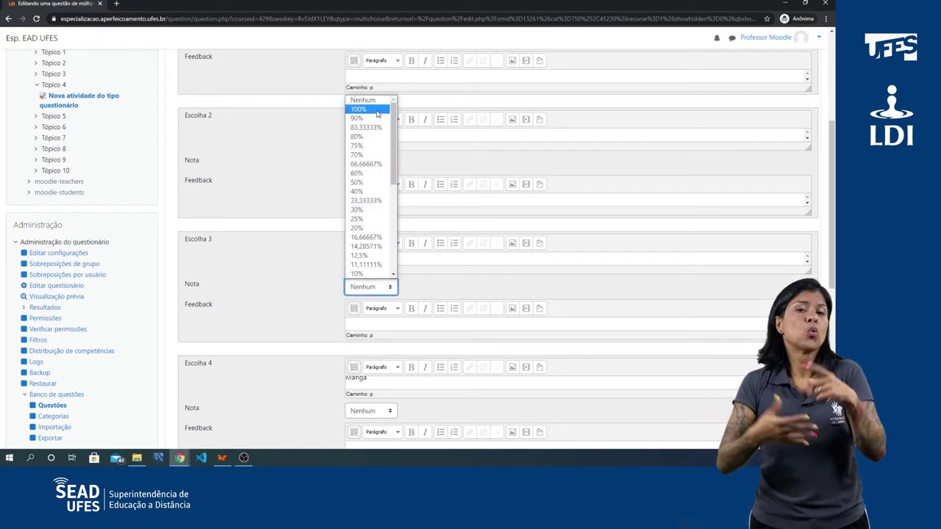
pyautogui.click(377, 110)
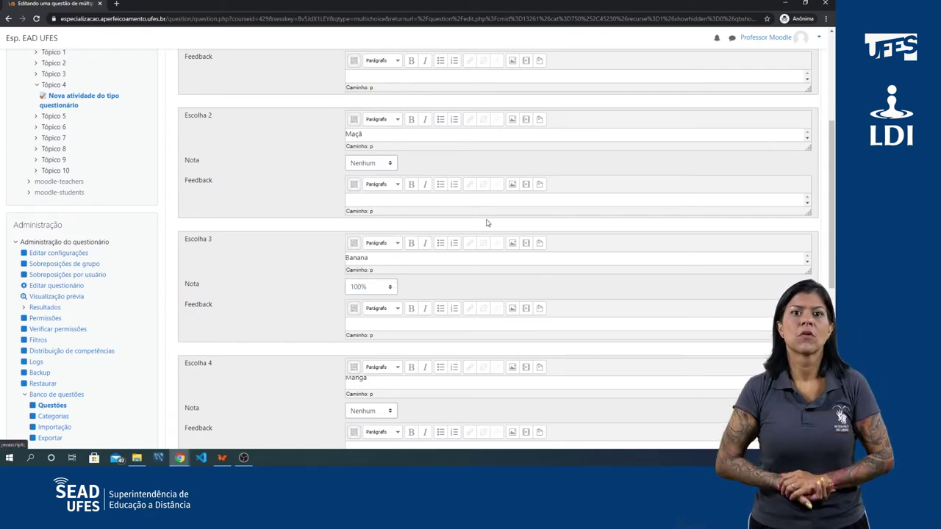
# Step: Review the answer choices and save the multiple-choice question to the question bank
pyautogui.scroll(-2, 487, 221)
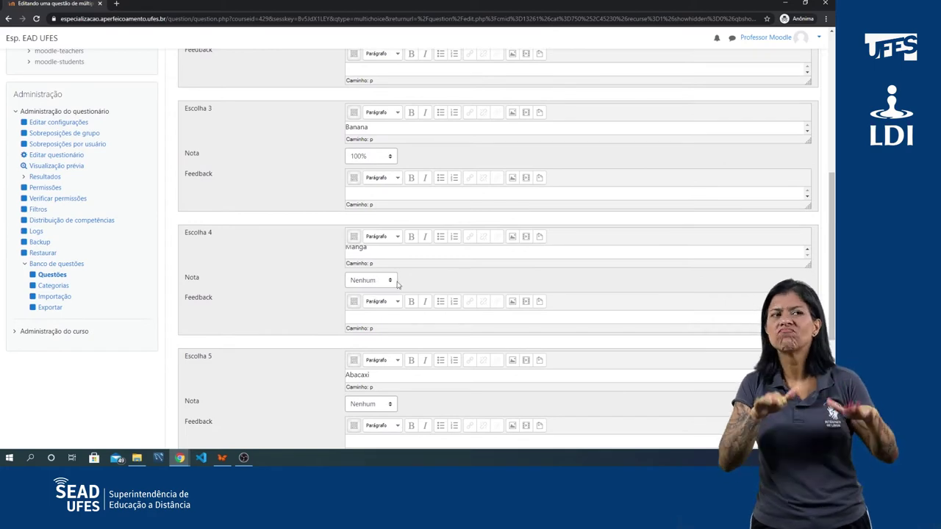
pyautogui.scroll(1, 453, 296)
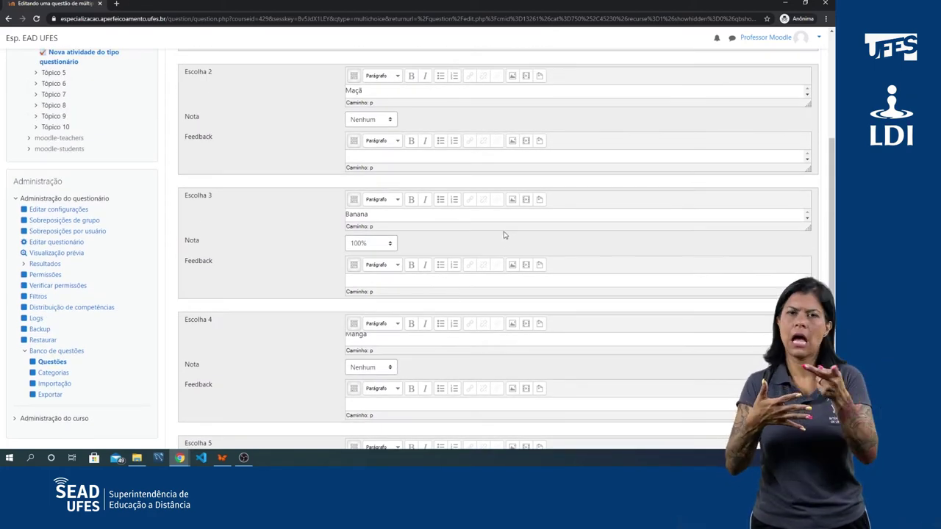
pyautogui.scroll(-3, 504, 236)
pyautogui.scroll(-2, 474, 265)
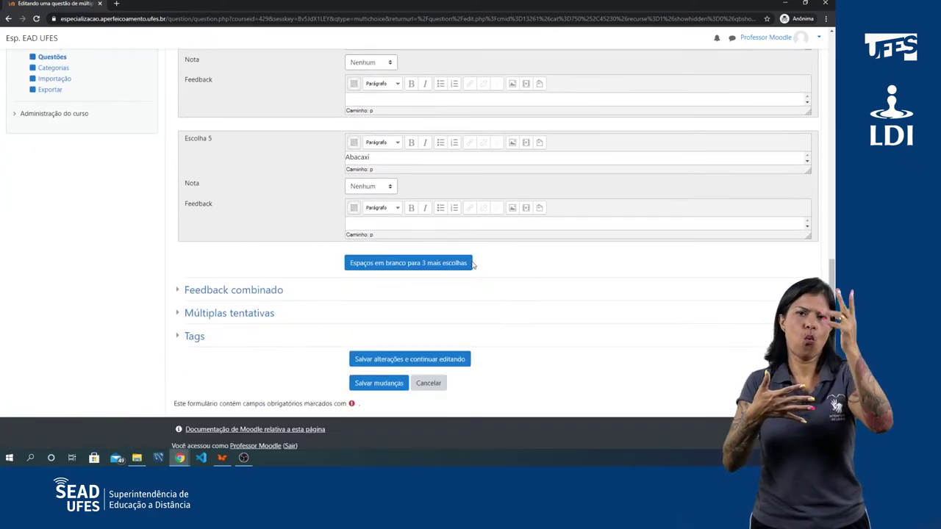
pyautogui.click(378, 383)
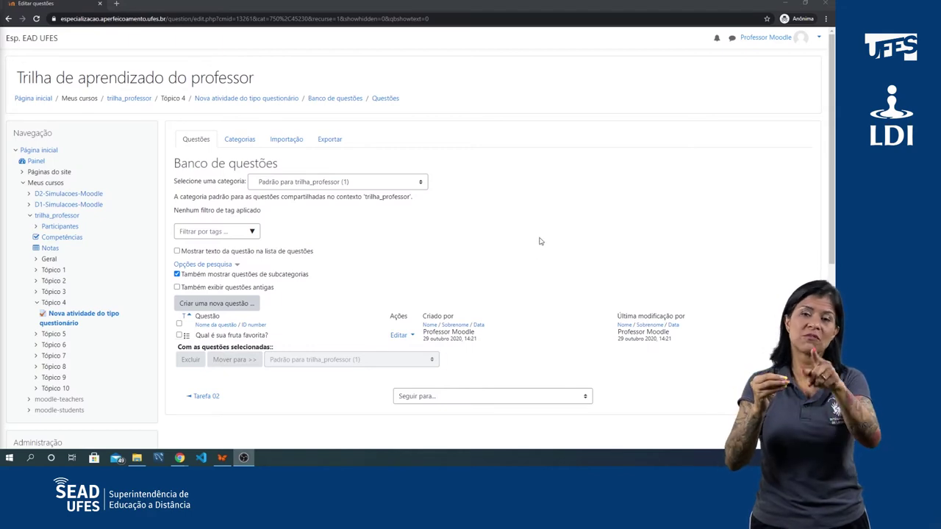
# Step: Create a new question of the type "Dissertação" in the question bank
pyautogui.click(223, 310)
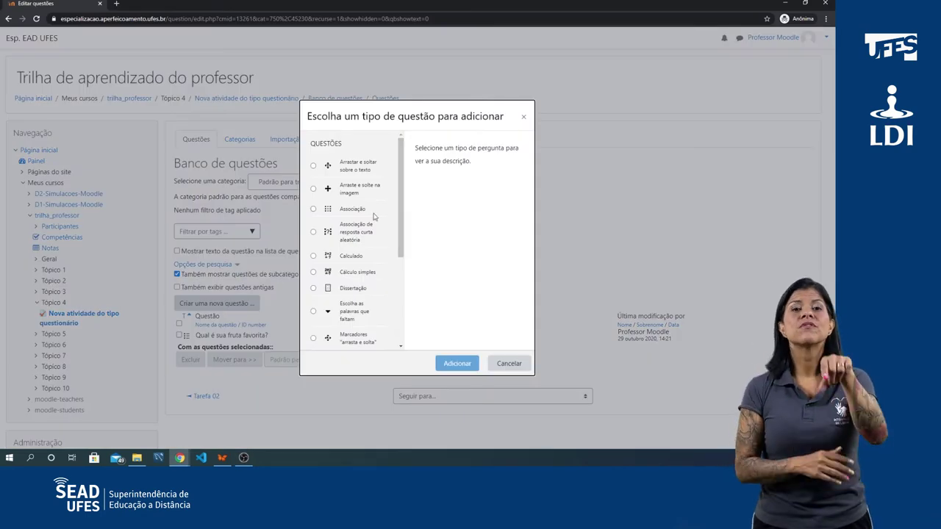
pyautogui.click(313, 288)
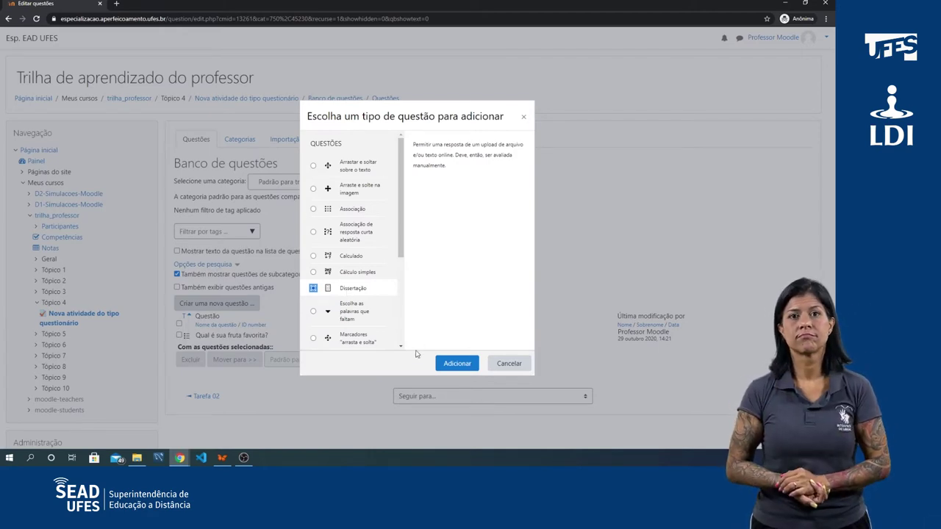
pyautogui.click(456, 364)
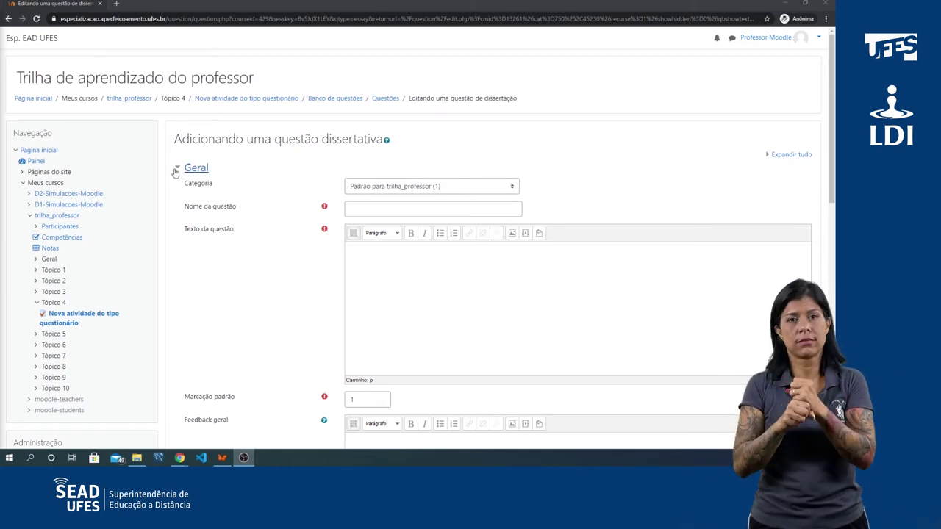
# Step: Review the essay form's general settings, response options, response template and grader information, collapsing each section
pyautogui.scroll(-2, 367, 265)
pyautogui.click(370, 269)
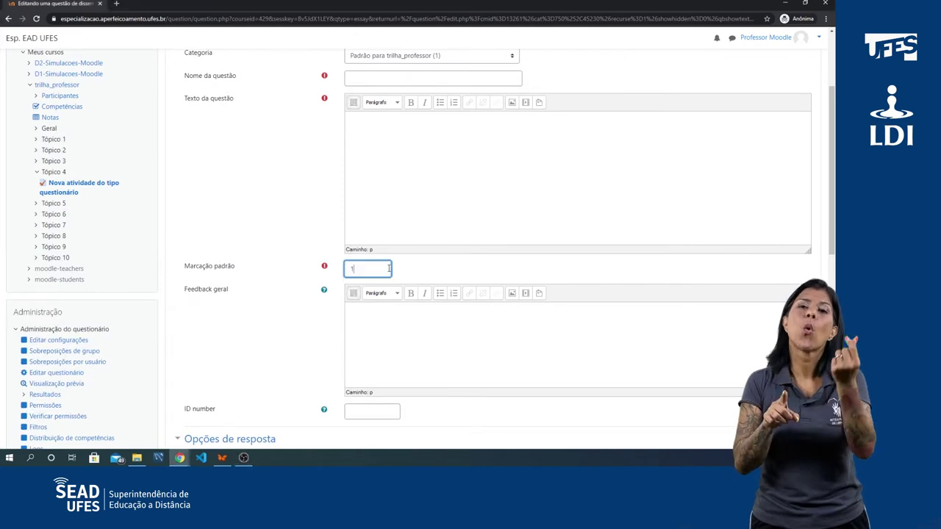
pyautogui.scroll(-1, 405, 254)
pyautogui.click(410, 250)
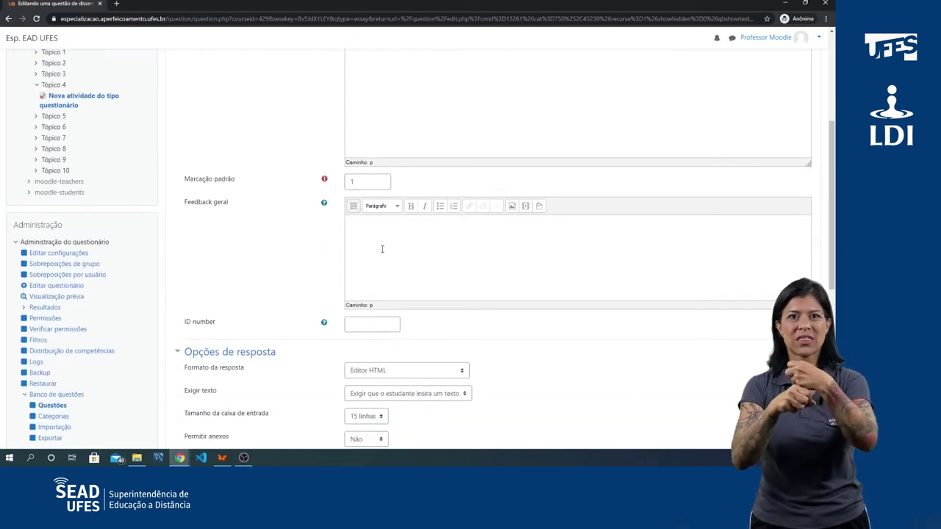
pyautogui.scroll(3, 378, 248)
pyautogui.click(178, 170)
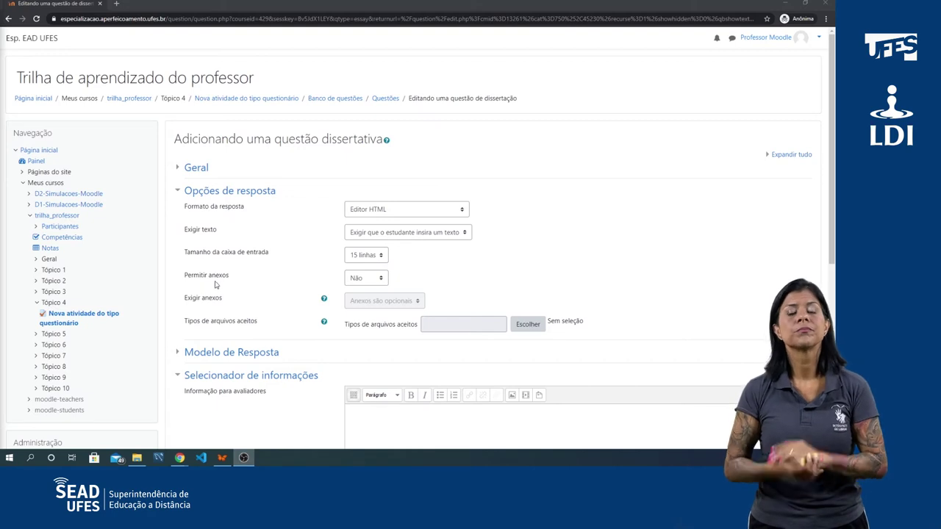
pyautogui.click(178, 193)
pyautogui.click(224, 214)
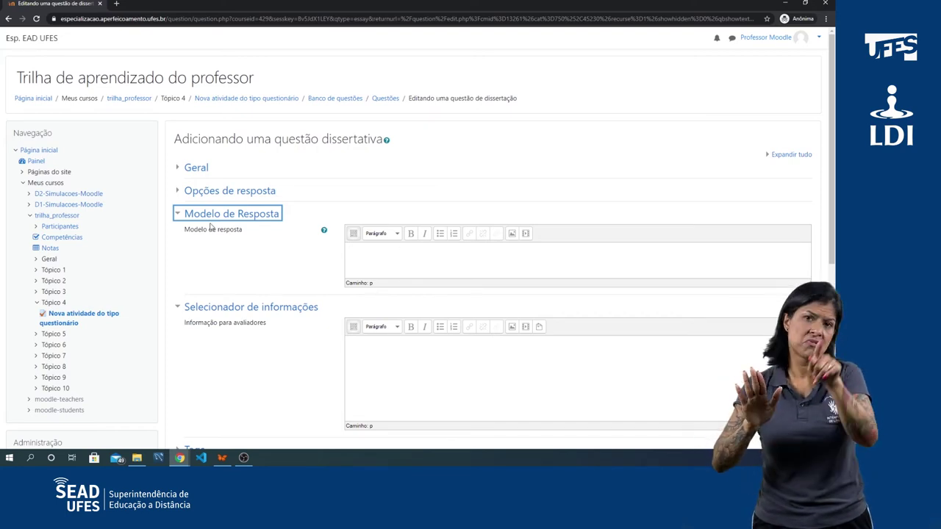
pyautogui.click(181, 216)
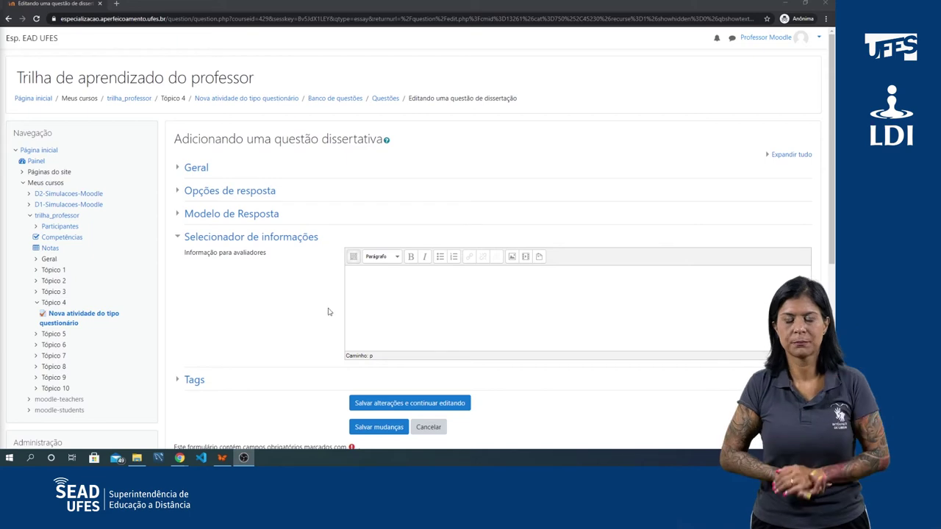
pyautogui.click(180, 237)
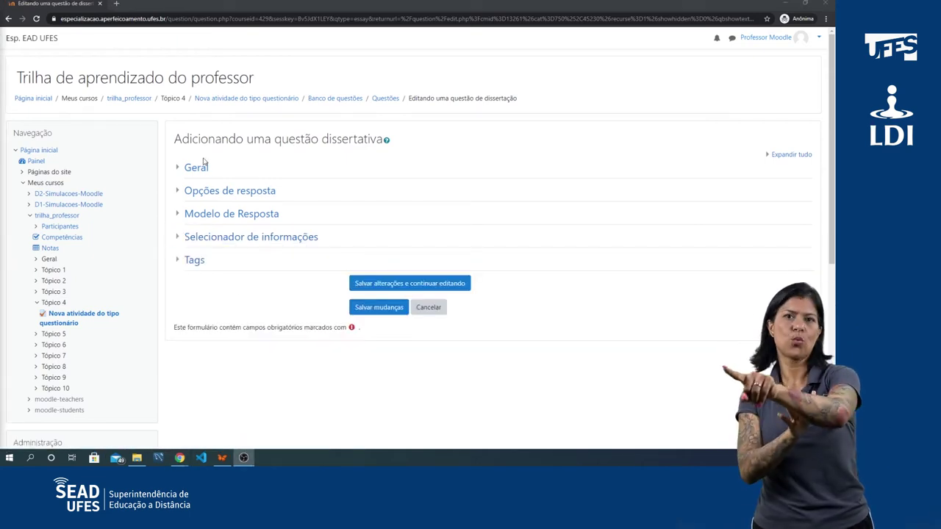
# Step: Expand the general settings and name the essay question "Descreva sua vida."
pyautogui.click(177, 169)
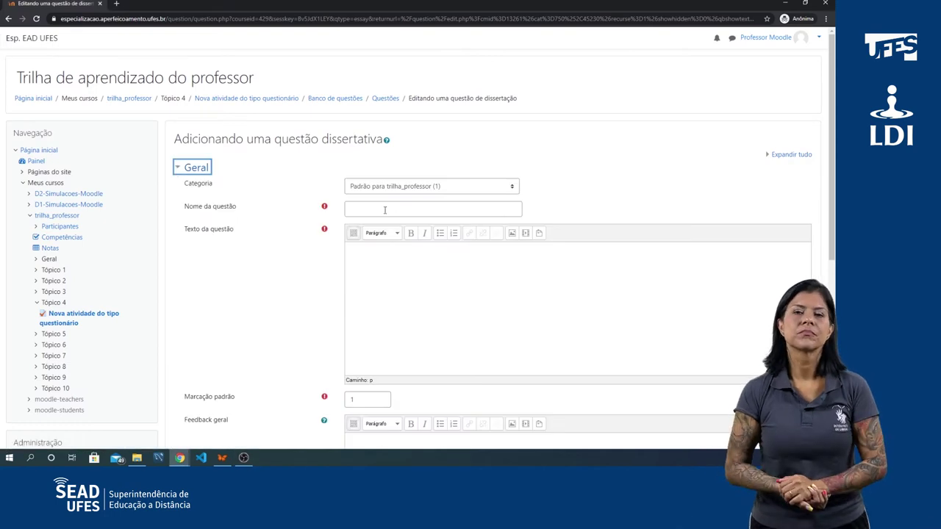
pyautogui.click(378, 211)
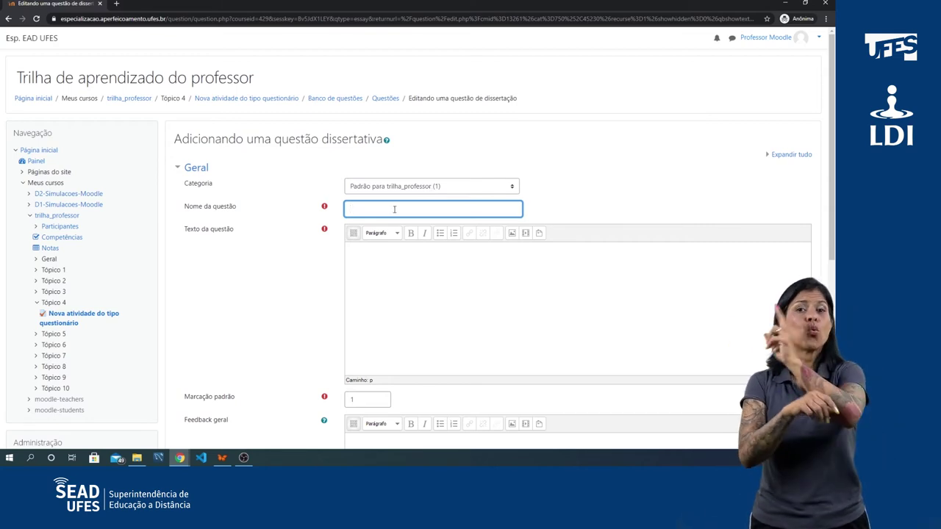
pyautogui.write('Des')
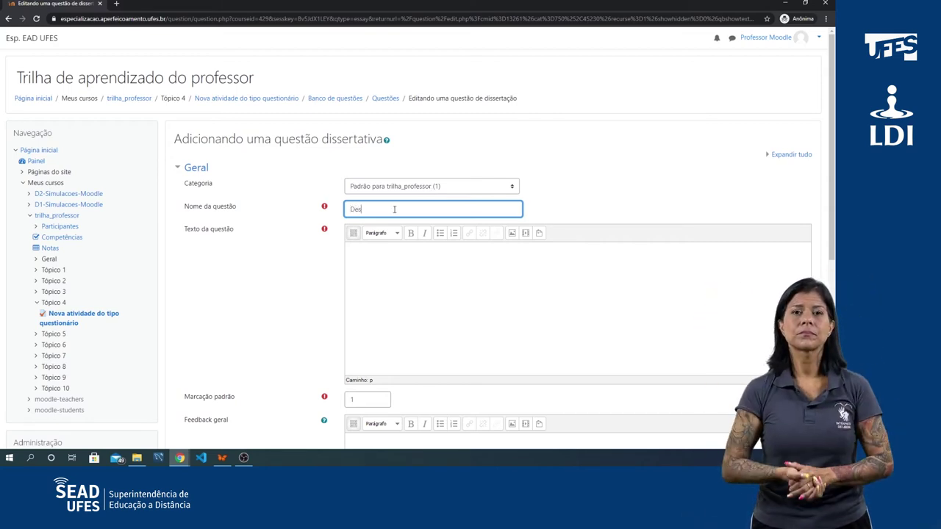
pyautogui.write('creva')
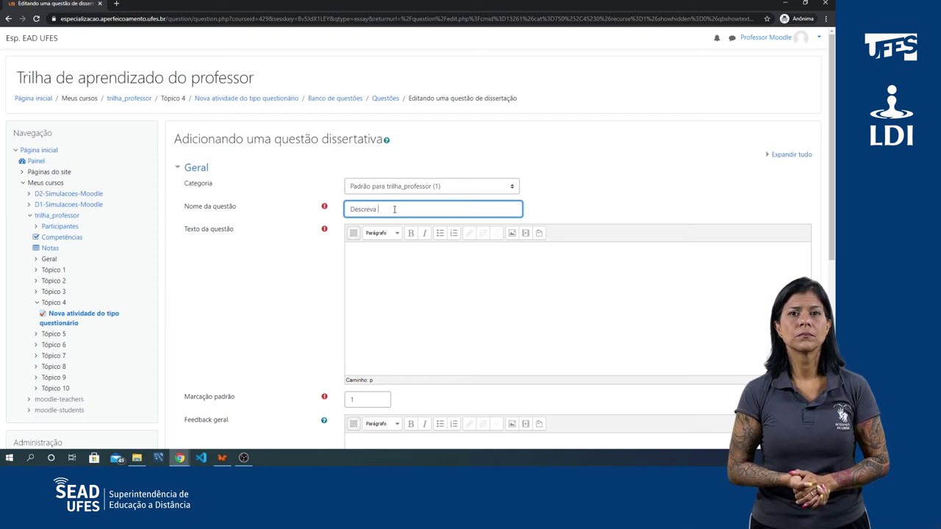
pyautogui.write(' sua vida.')
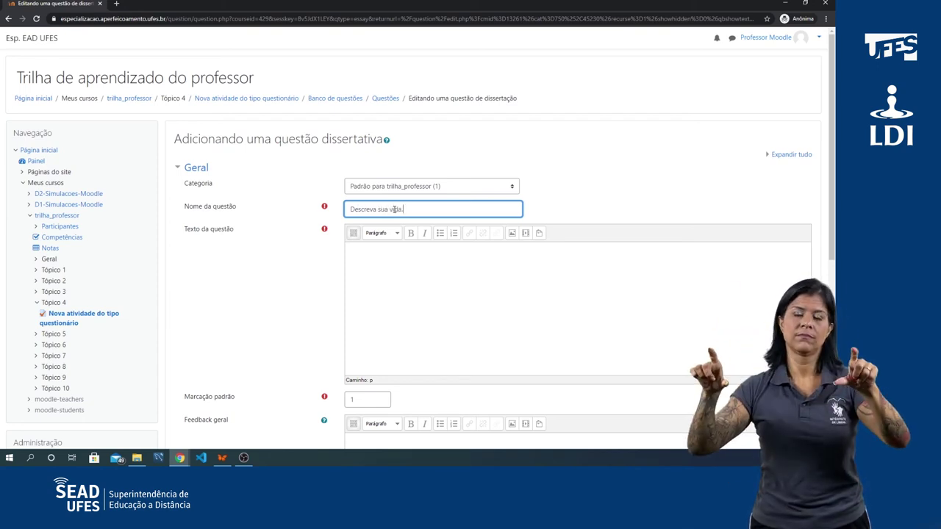
# Step: Enter "Faça uma descrição dos evento importantes de sua vida." as the question text and check the remaining general fields
pyautogui.click(389, 269)
pyautogui.write('Fa')
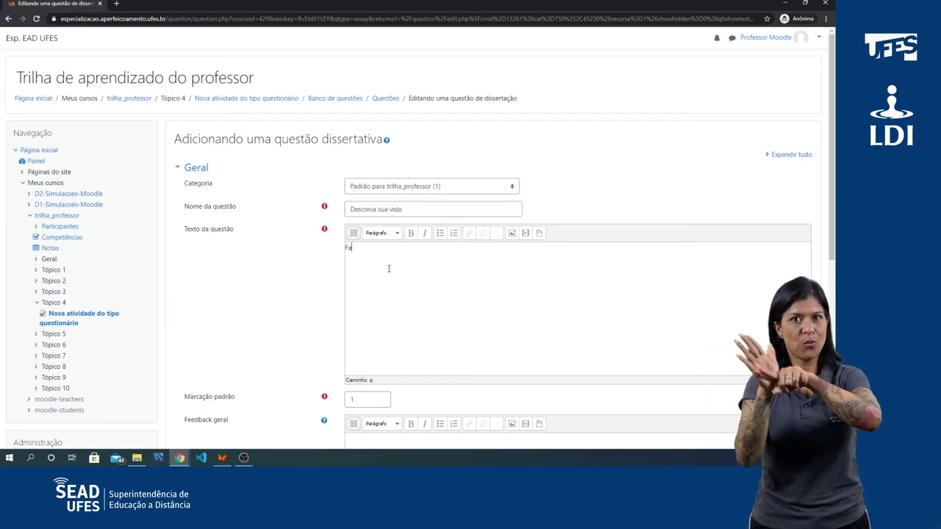
pyautogui.write('ça uma descriç')
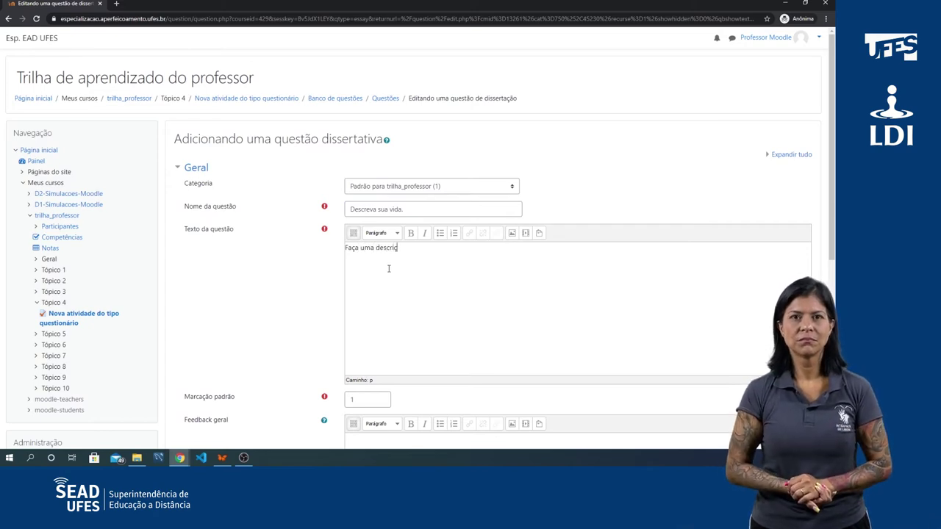
pyautogui.write('ão dos evento')
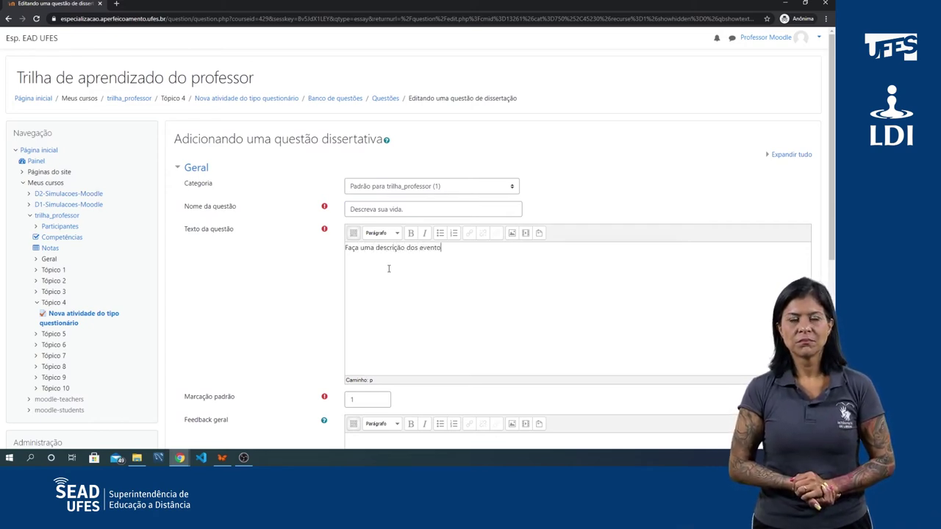
pyautogui.write(' importantes ')
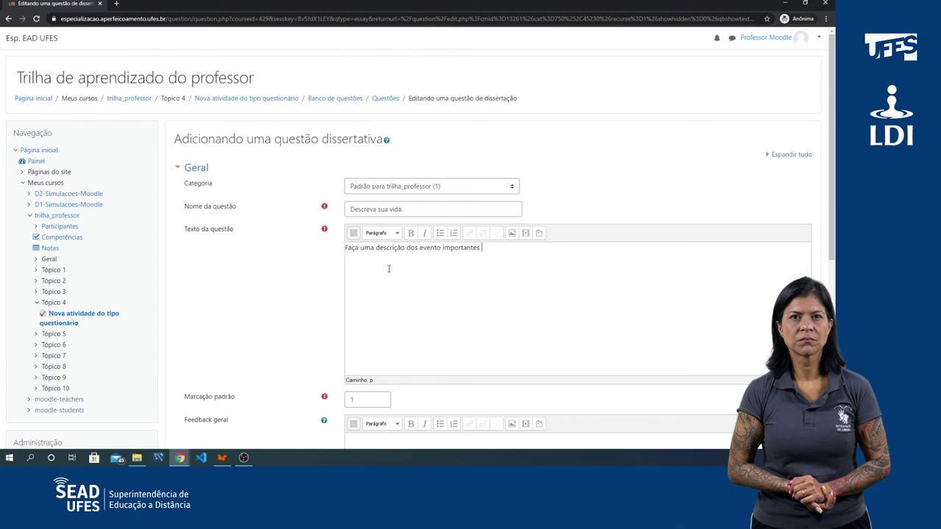
pyautogui.write('de sua vida.')
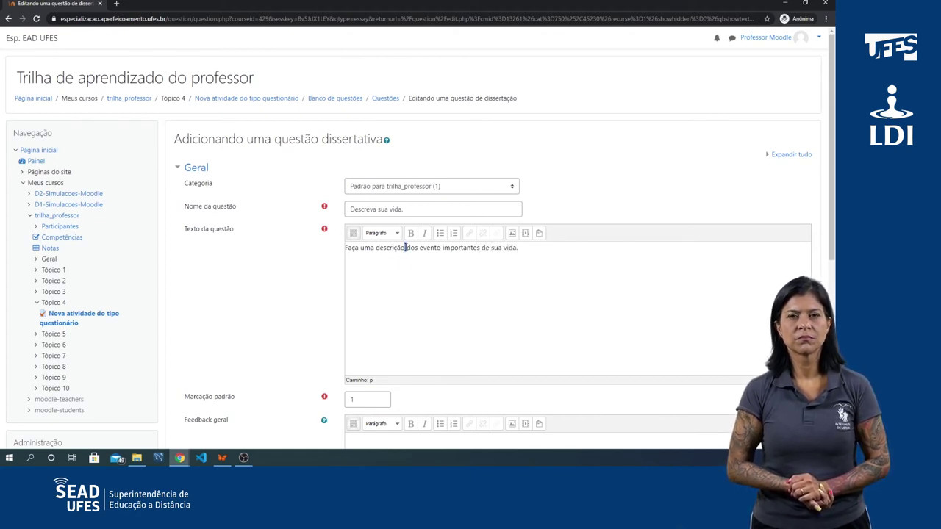
pyautogui.tripleClick(407, 247)
pyautogui.click(524, 303)
pyautogui.scroll(-2, 477, 279)
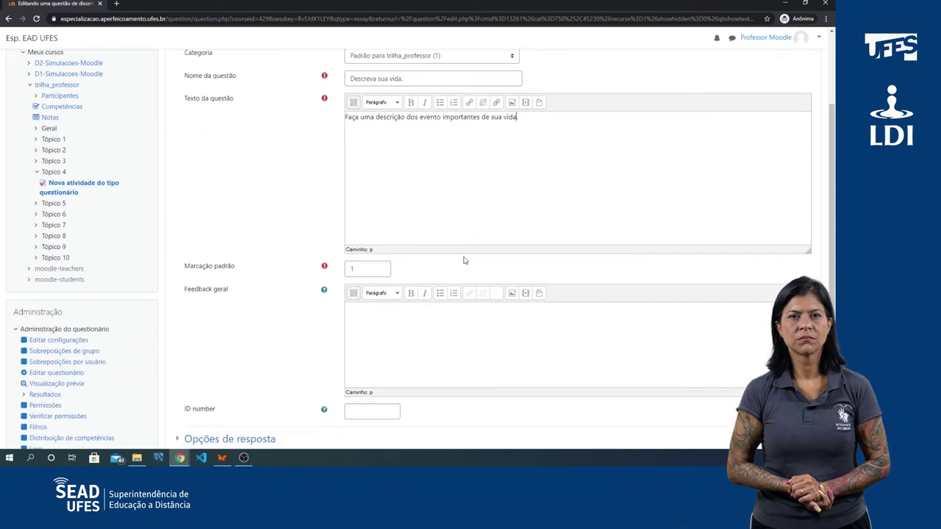
pyautogui.scroll(2, 247, 195)
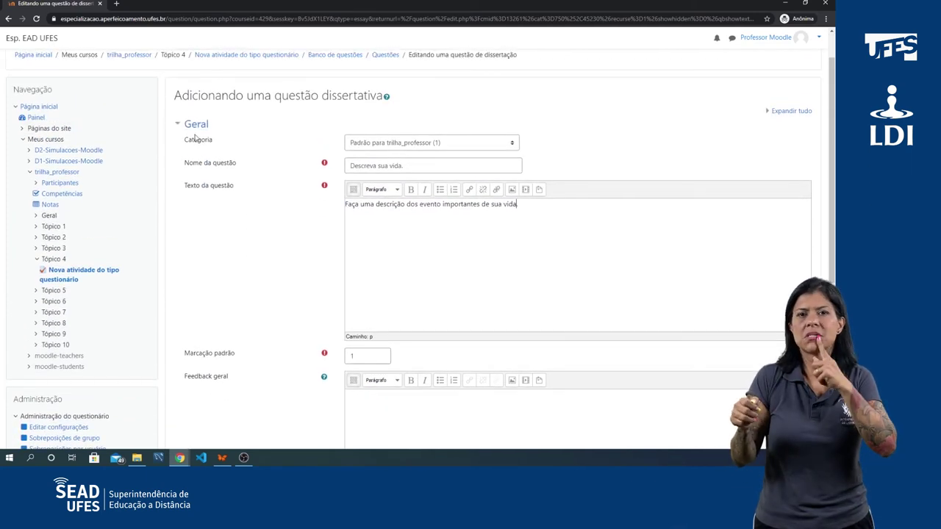
# Step: Check the response options and save the essay question to the question bank
pyautogui.click(179, 124)
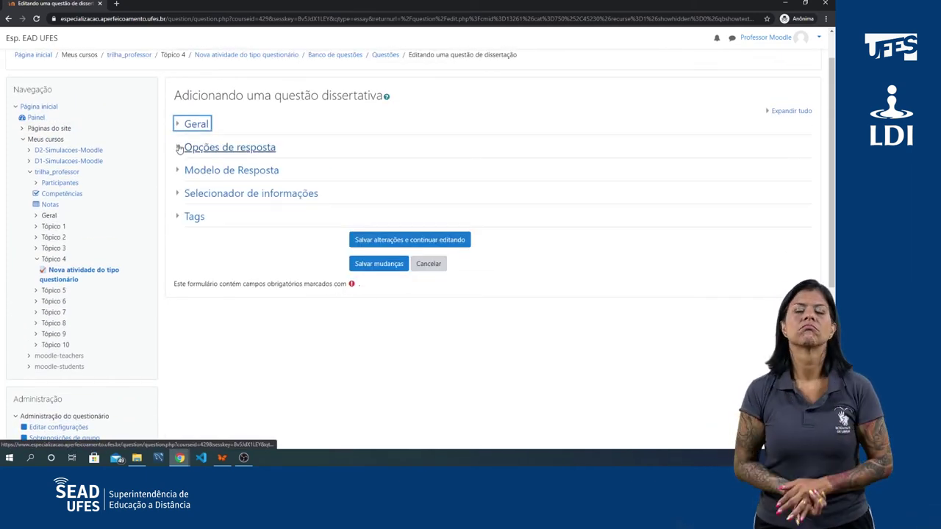
pyautogui.click(179, 148)
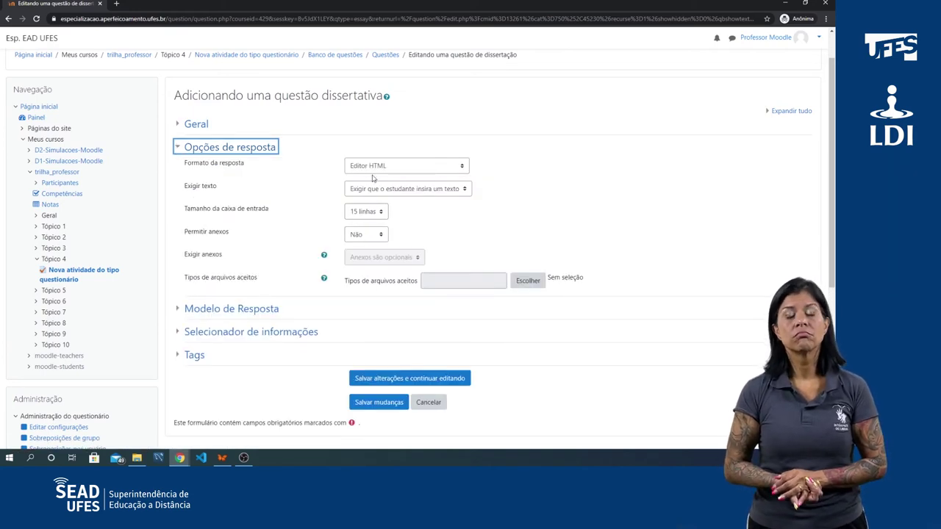
pyautogui.click(178, 149)
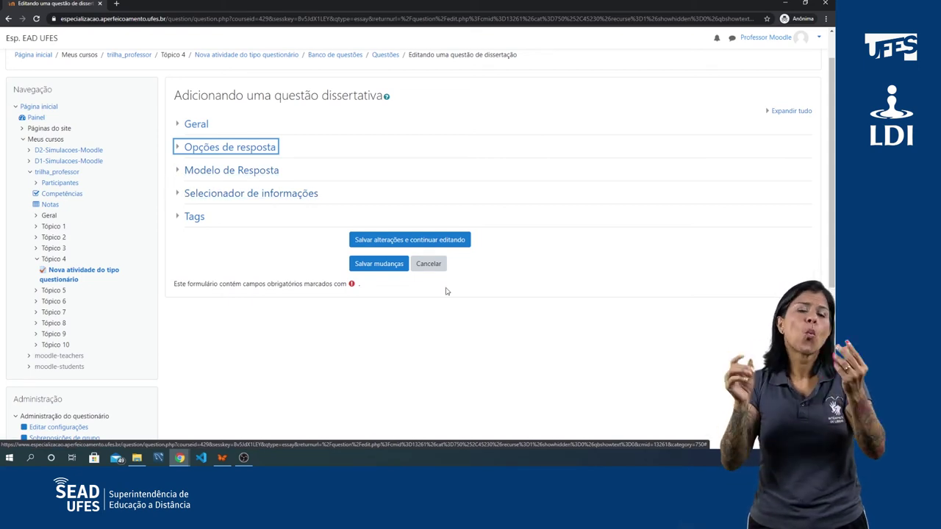
pyautogui.click(378, 265)
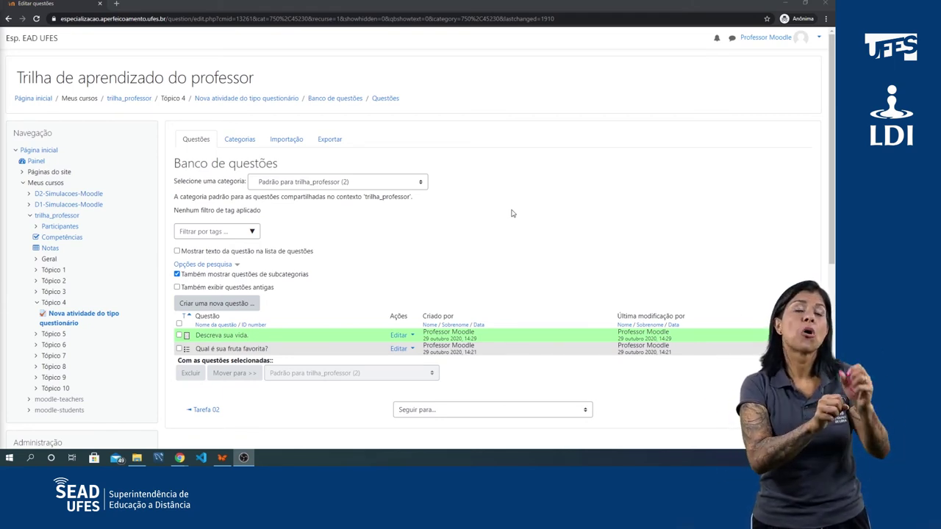
# Step: Try to move the questions "Descreva sua vida." and "Qual é sua fruta favorita?" to the category "Padrão para Nova atividade do tipo questionário"
pyautogui.click(180, 336)
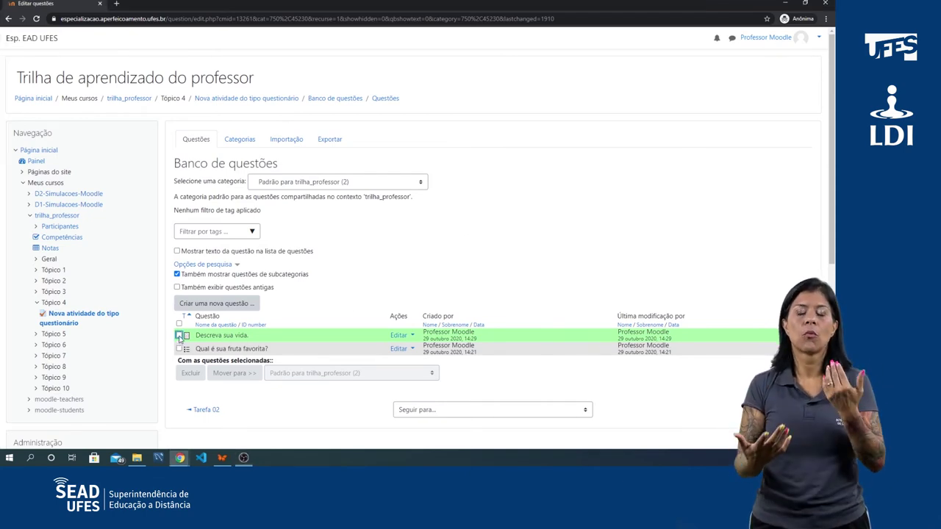
pyautogui.click(180, 349)
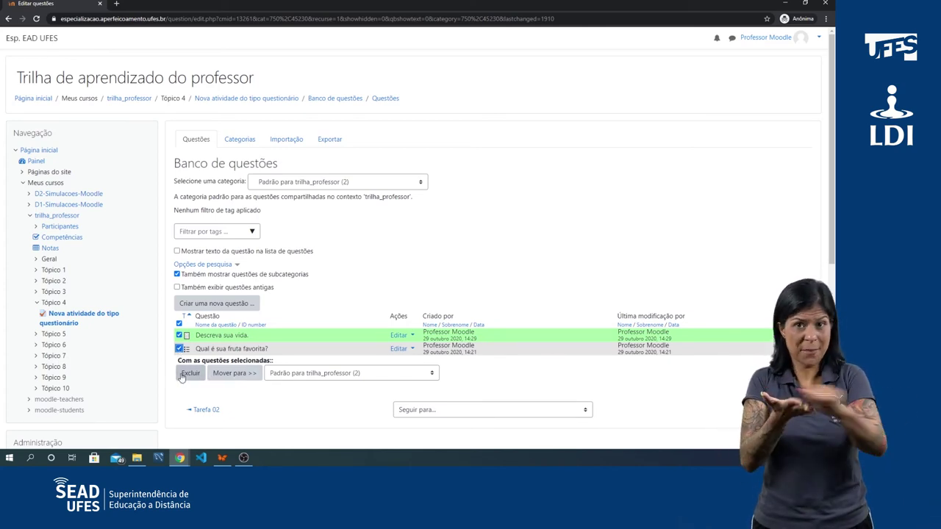
pyautogui.click(178, 348)
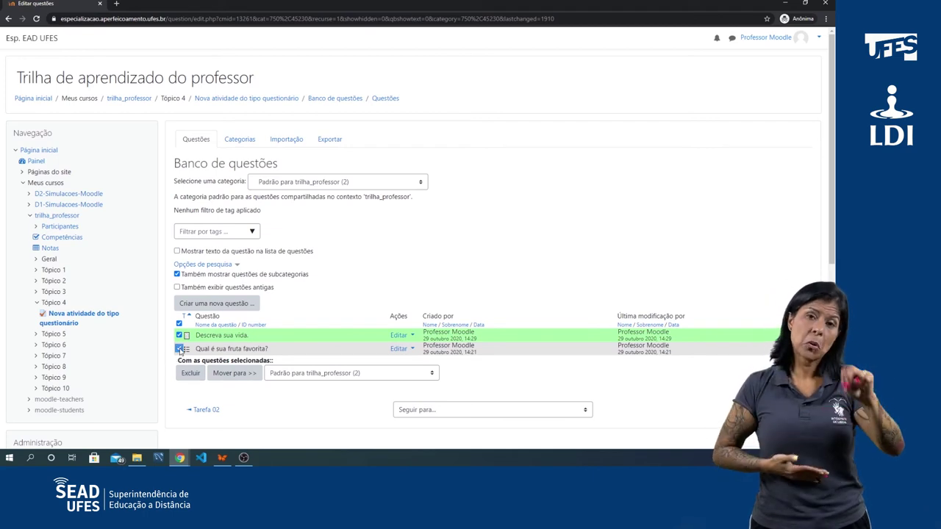
pyautogui.click(179, 334)
pyautogui.click(178, 348)
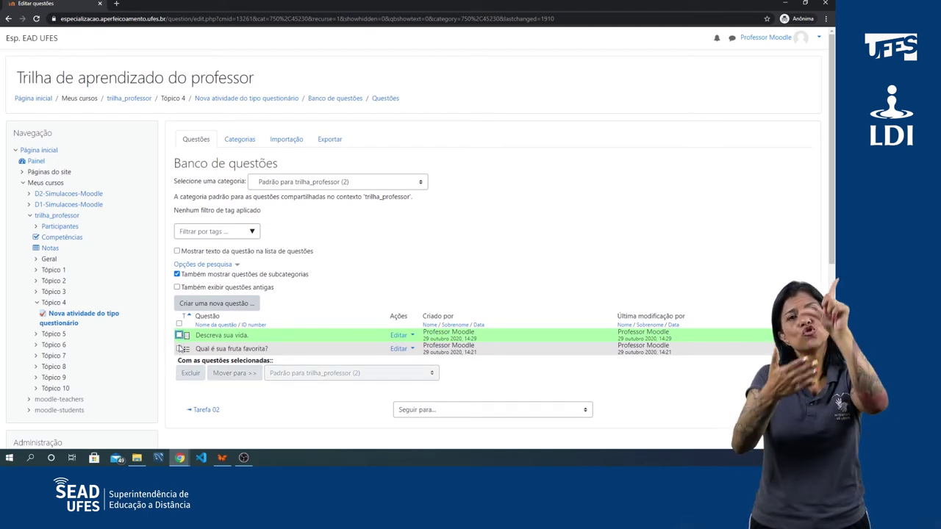
pyautogui.click(178, 334)
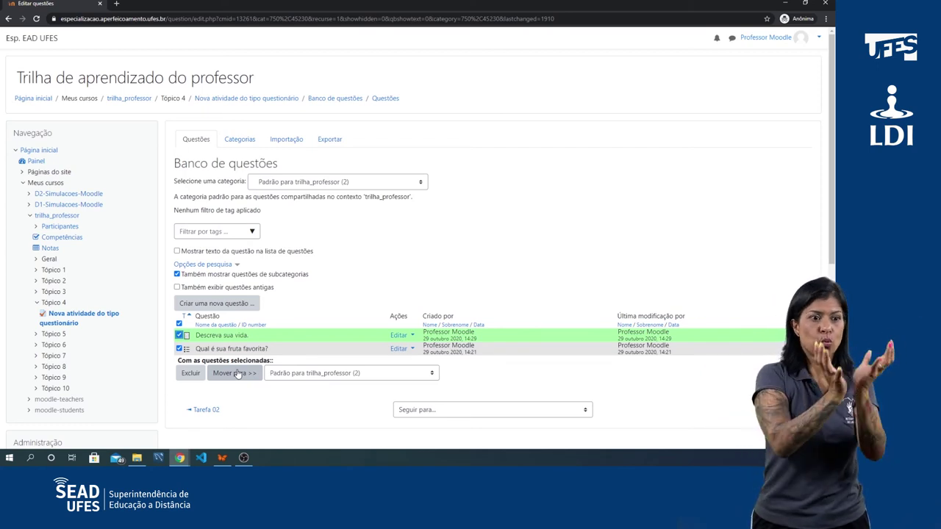
pyautogui.click(342, 375)
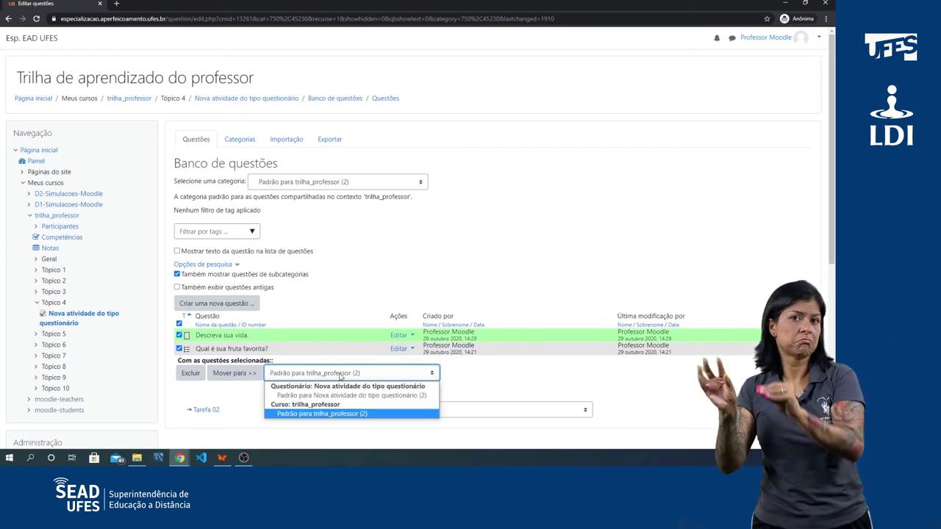
pyautogui.click(342, 397)
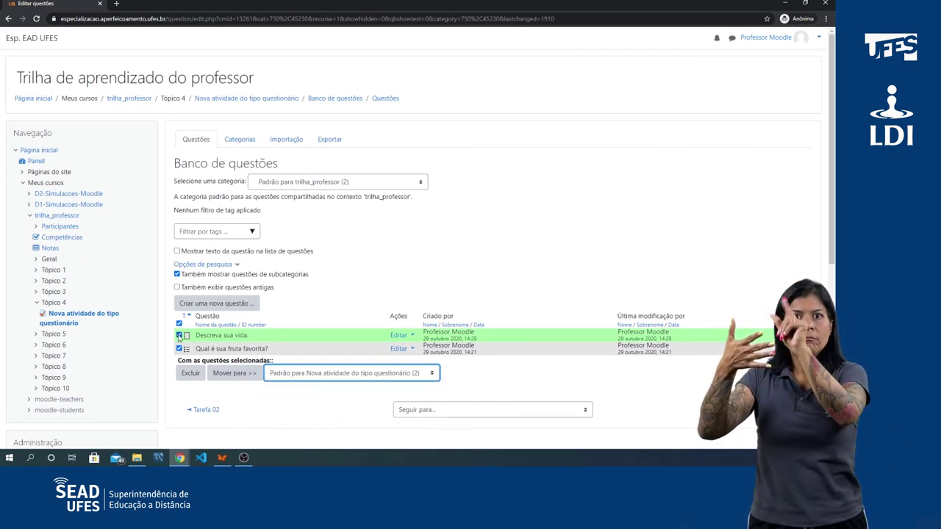
pyautogui.click(236, 374)
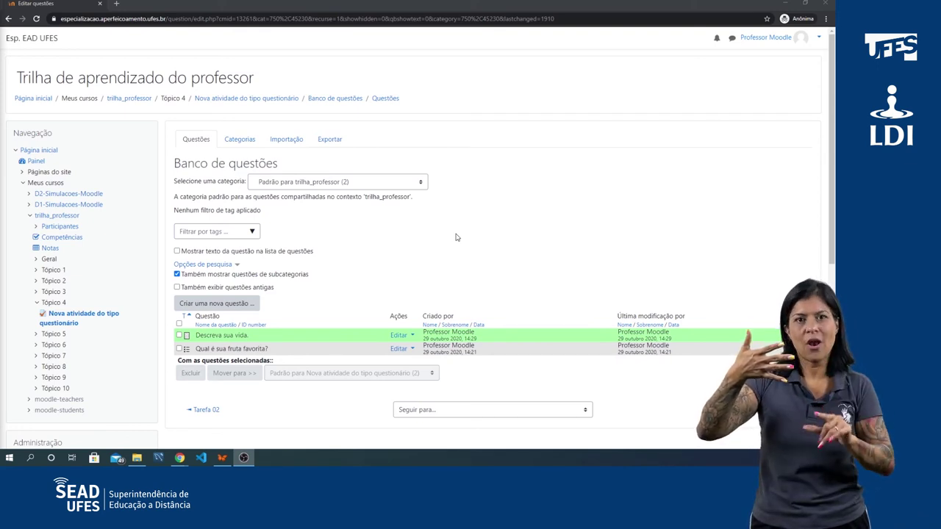
# Step: Open the question bank's category management and examine the existing categories and the form for adding one
pyautogui.click(240, 140)
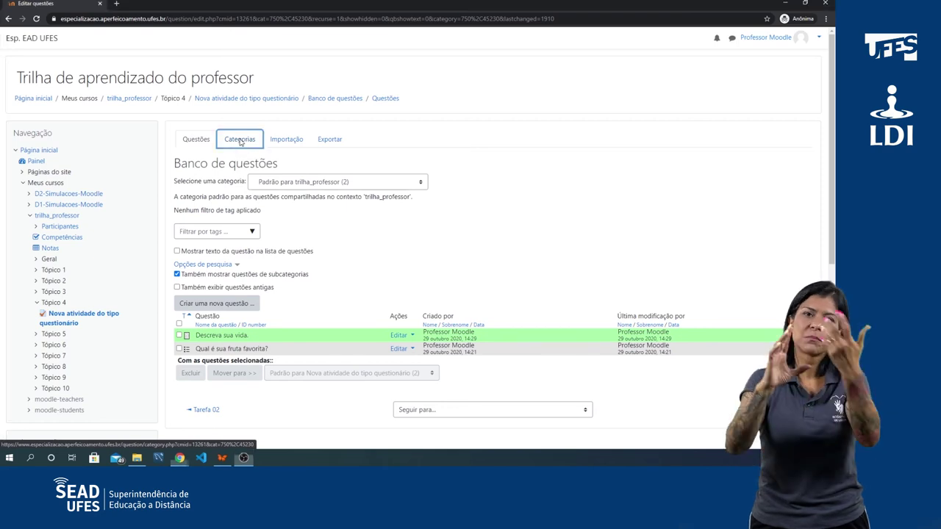
pyautogui.scroll(-1, 309, 162)
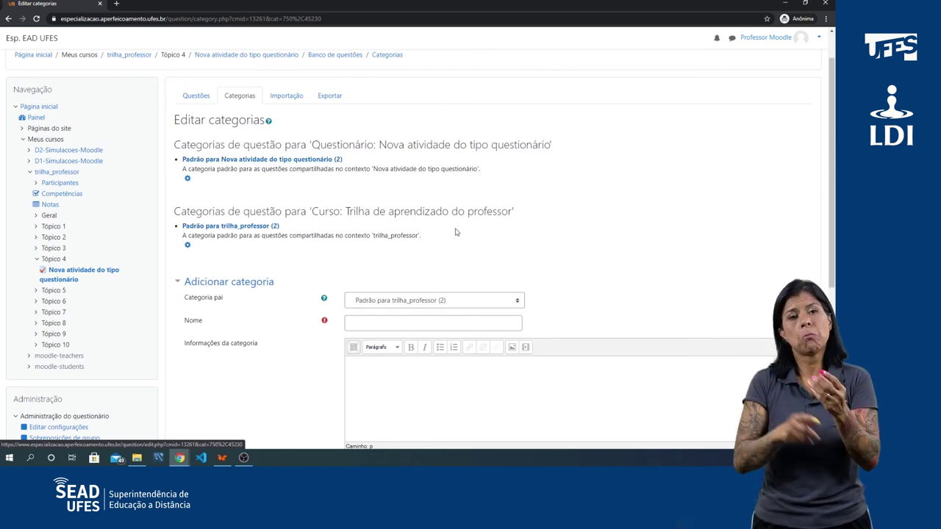
# Step: Open the question export page and examine the file formats and the categories available for export
pyautogui.scroll(-1, 458, 231)
pyautogui.scroll(1, 441, 252)
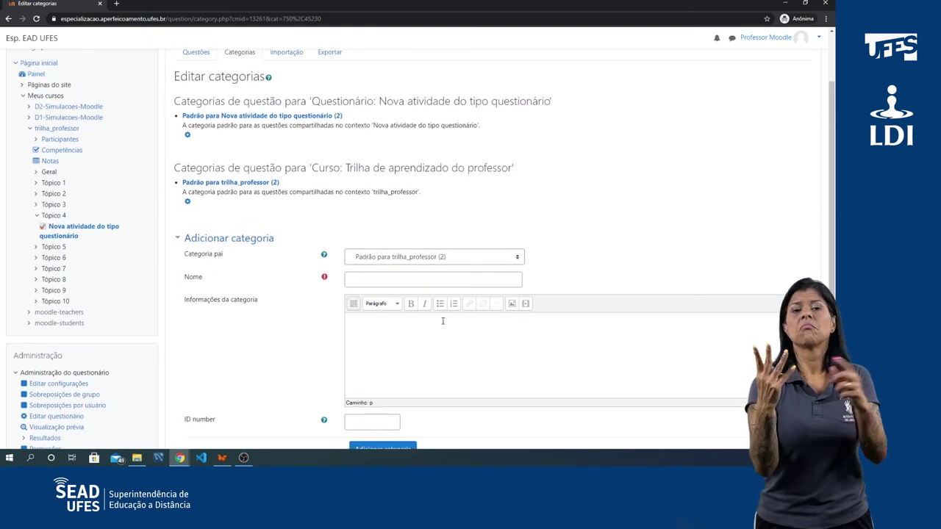
pyautogui.scroll(2, 446, 334)
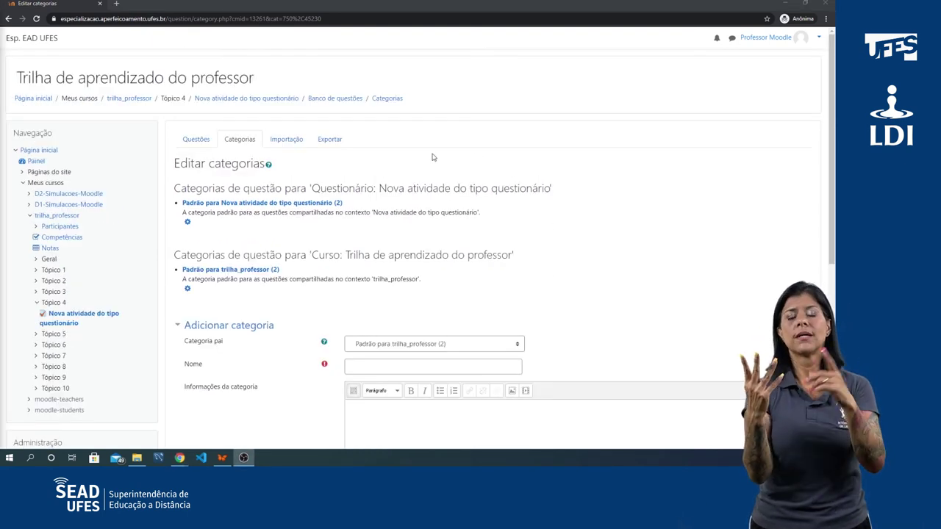
pyautogui.click(331, 140)
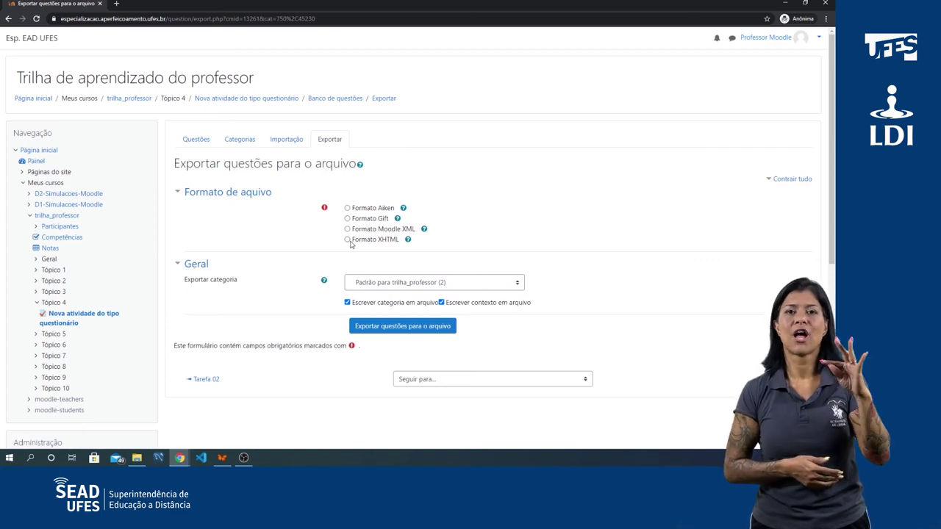
pyautogui.click(434, 285)
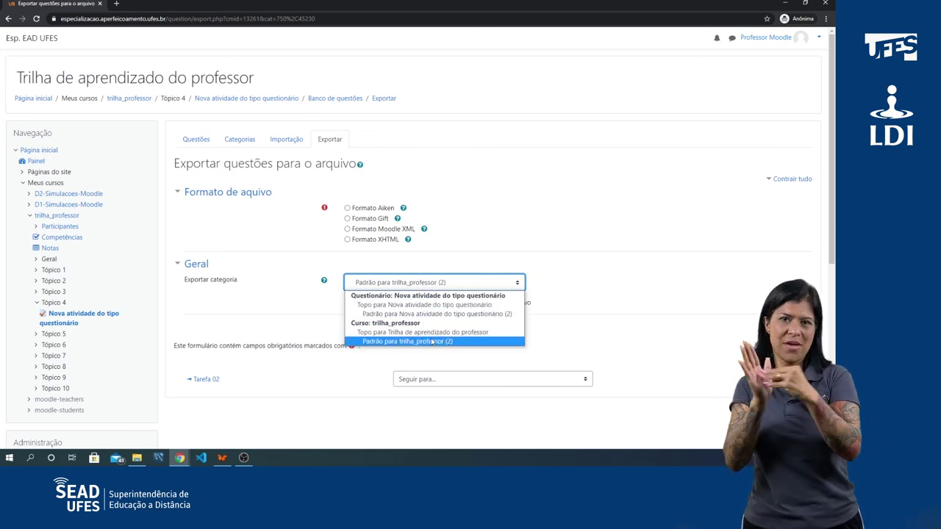
pyautogui.click(449, 284)
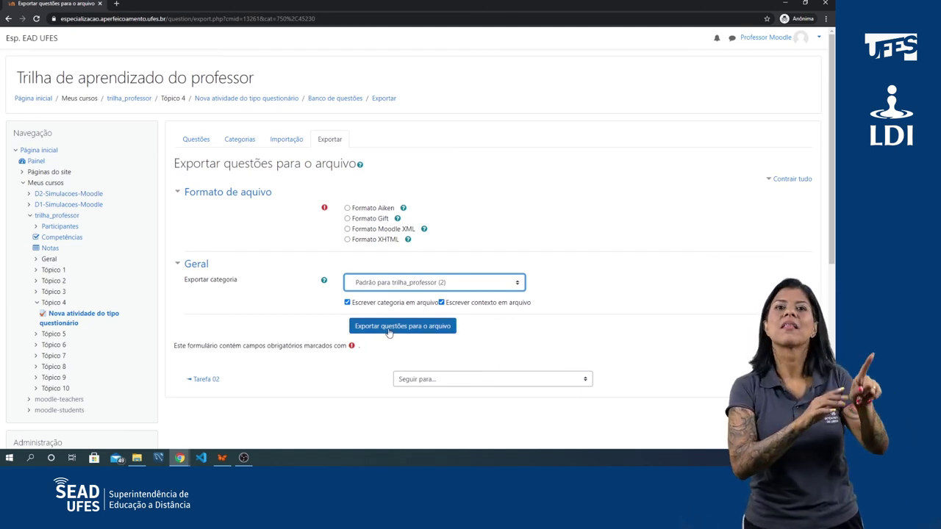
pyautogui.hotkey('alt', 'Tab')
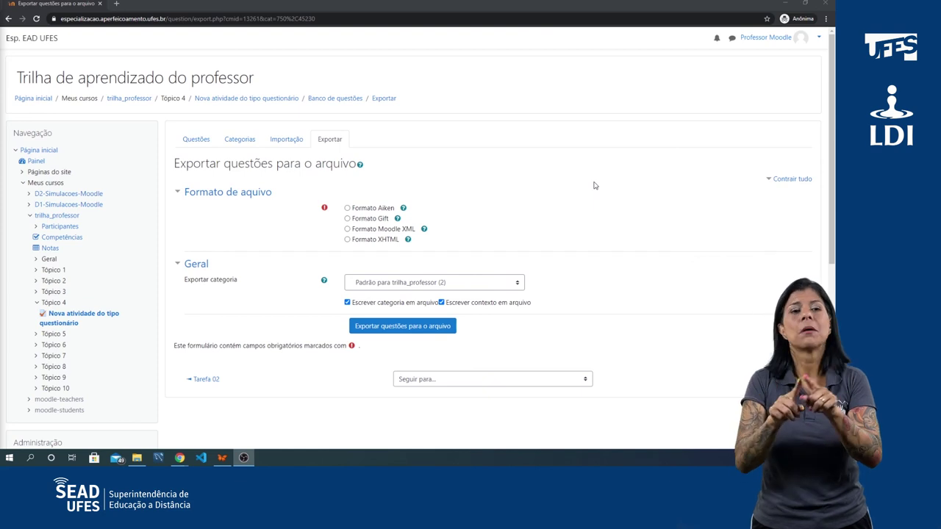
# Step: Open the question import page and examine the supported file formats and the file upload area
pyautogui.click(292, 141)
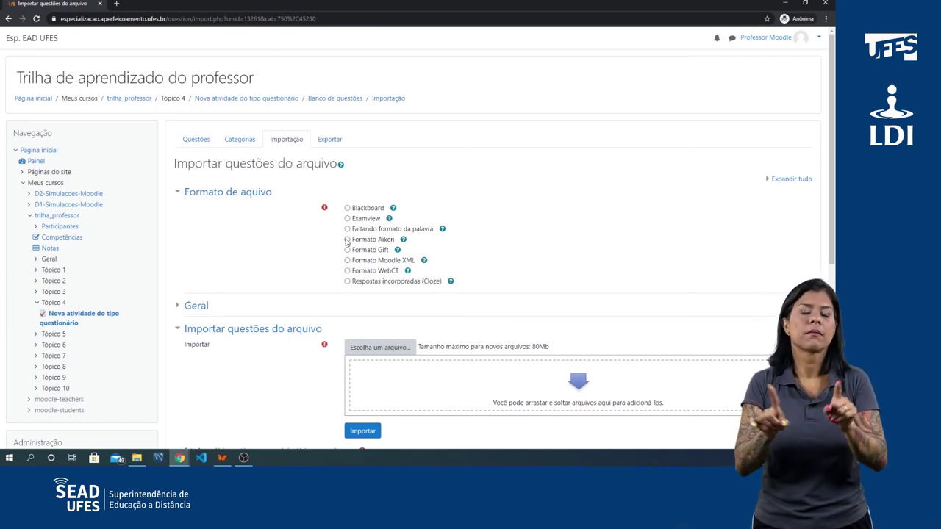
pyautogui.scroll(-2, 483, 210)
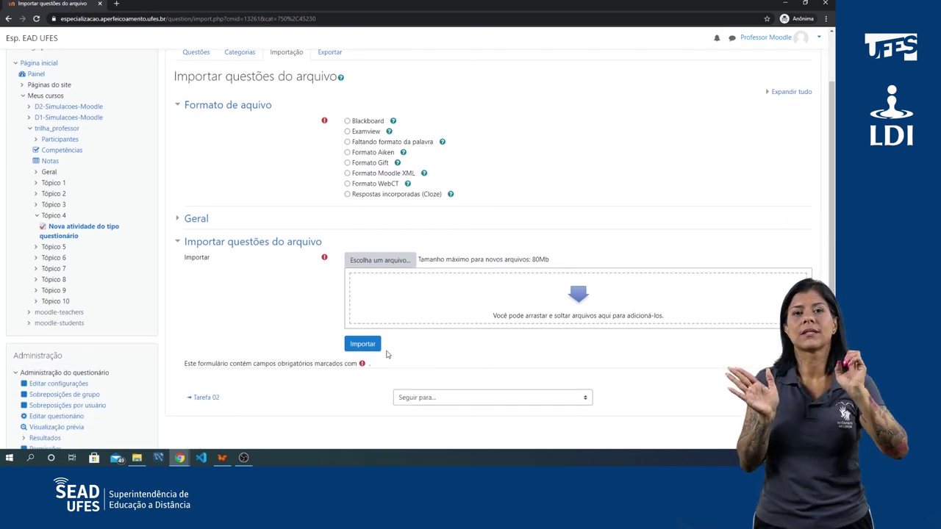
pyautogui.scroll(2, 647, 235)
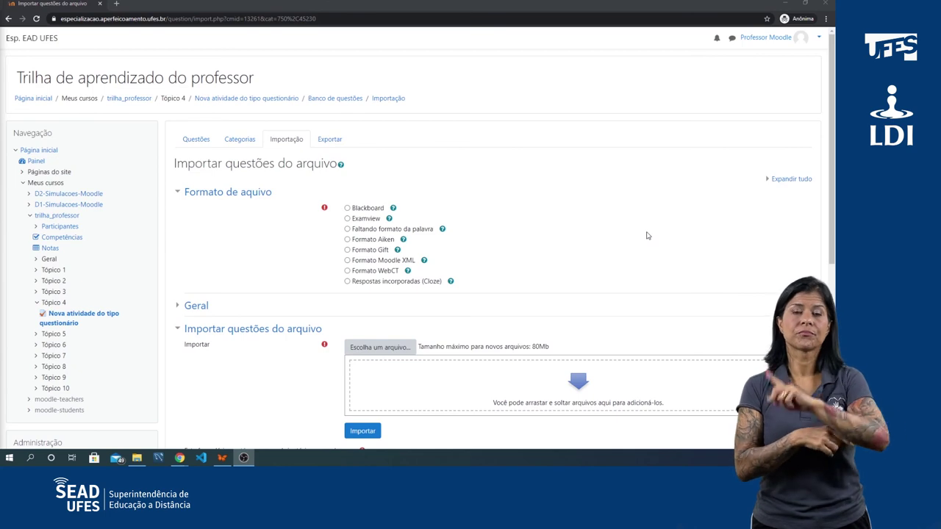